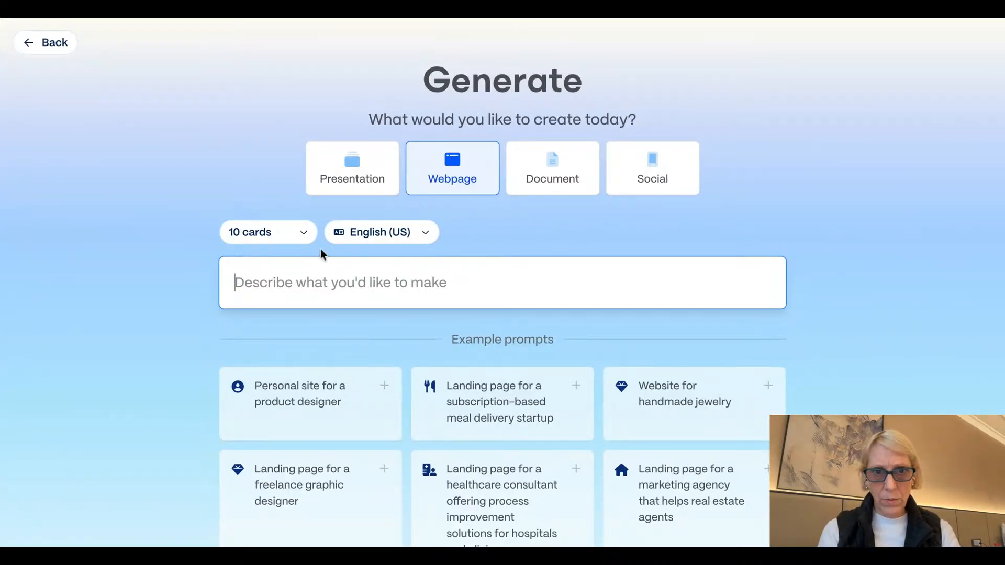
Keep the length at 10 cards and begin the prompt with "Chinese large scale artist with many awards and commissions, focuses on traditional chinese painting"
click(291, 233)
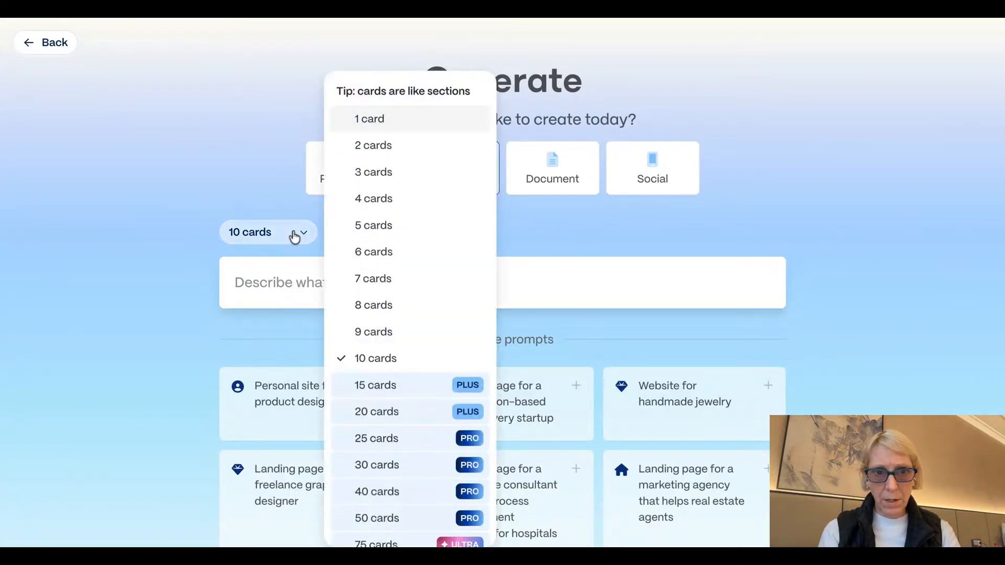
click(360, 361)
click(298, 287)
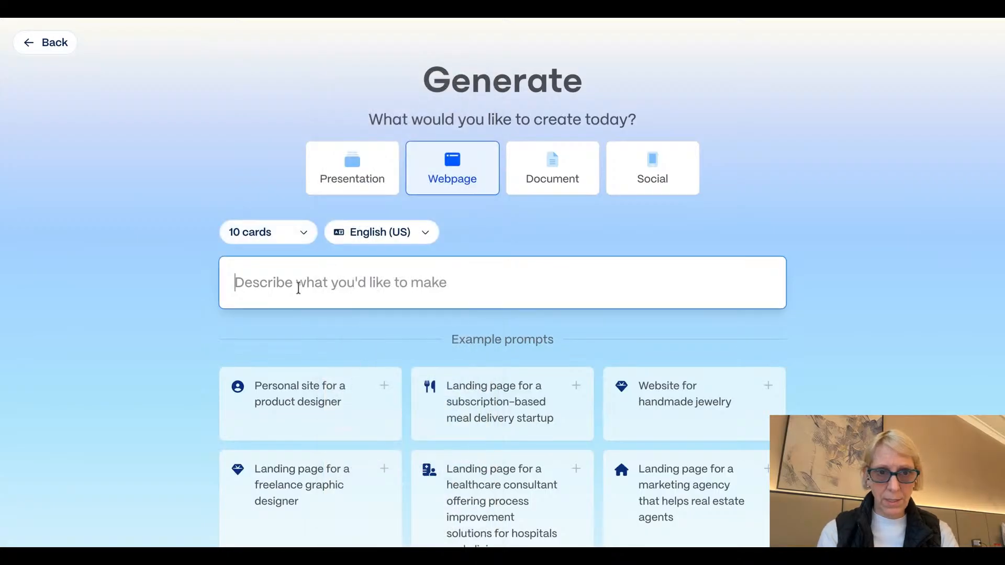
text(Chinese)
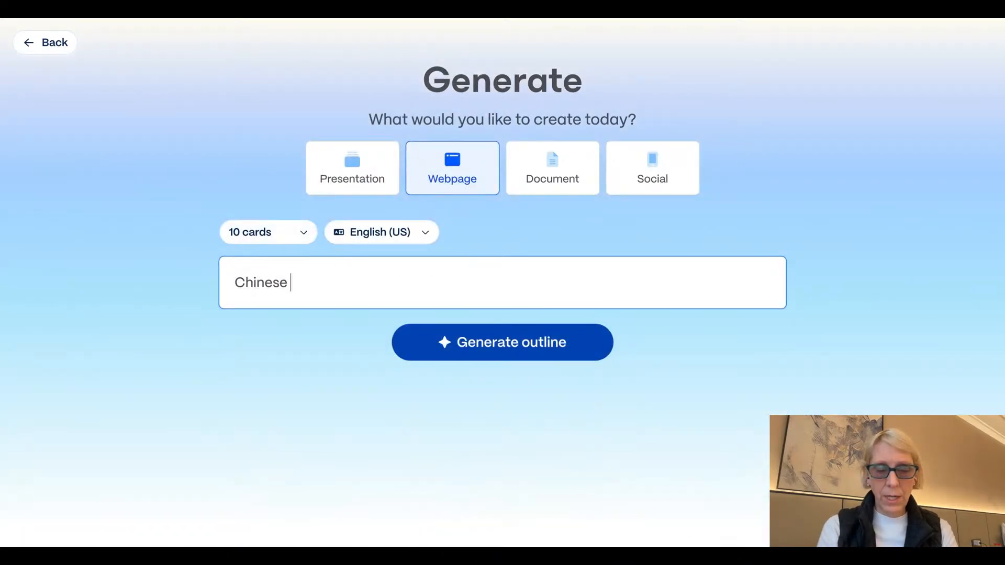
text( large scale)
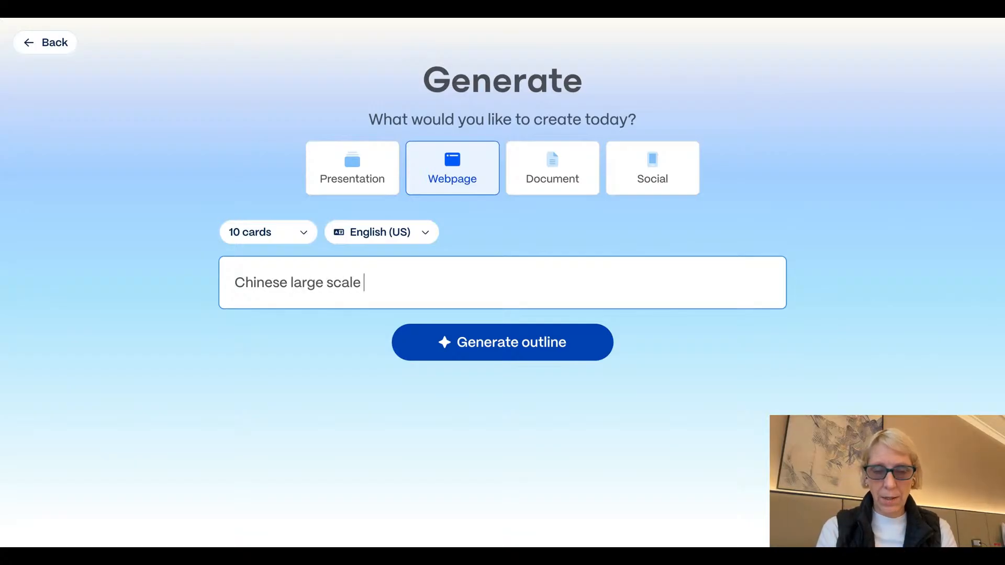
text( artist)
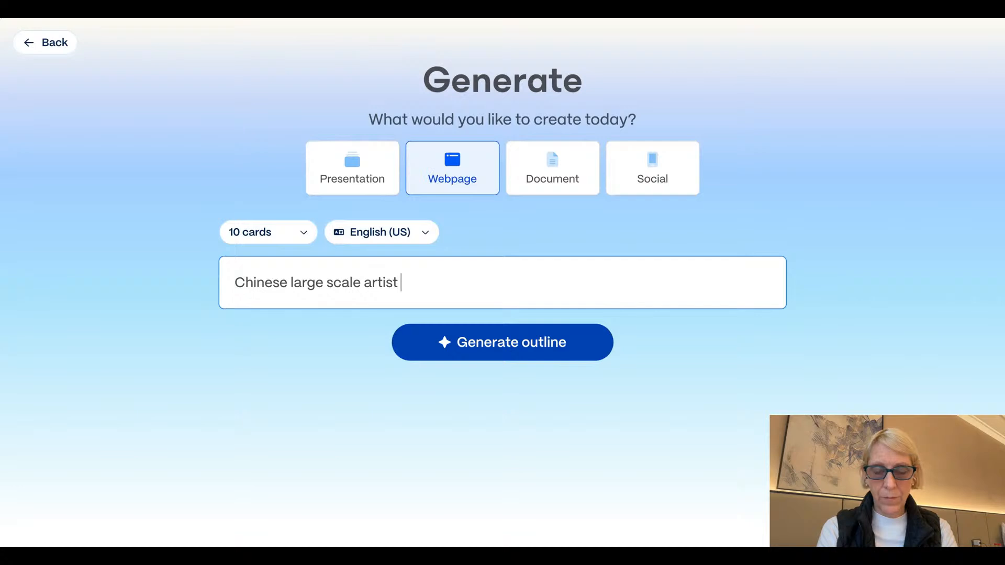
text( with many)
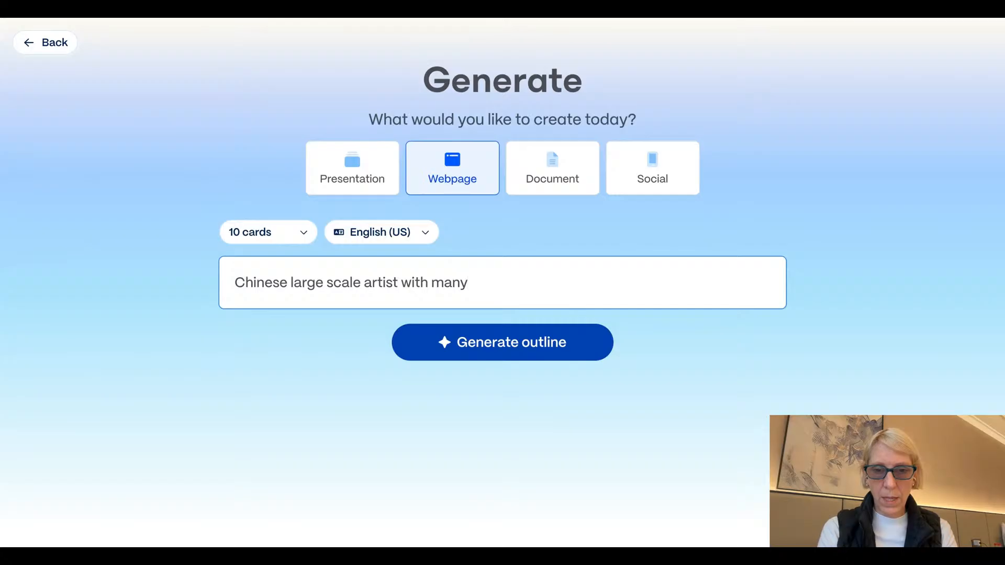
text( awards and )
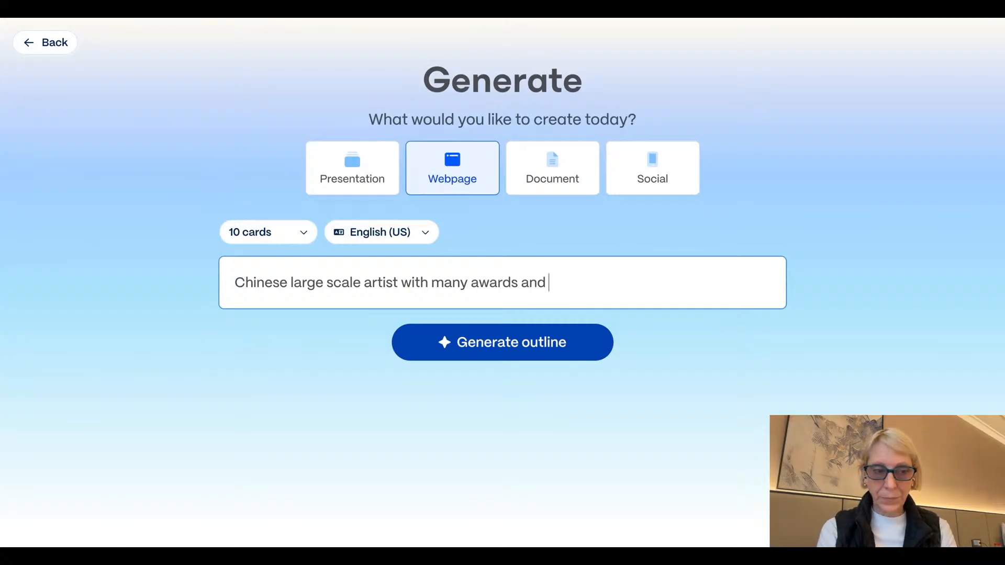
text(commis)
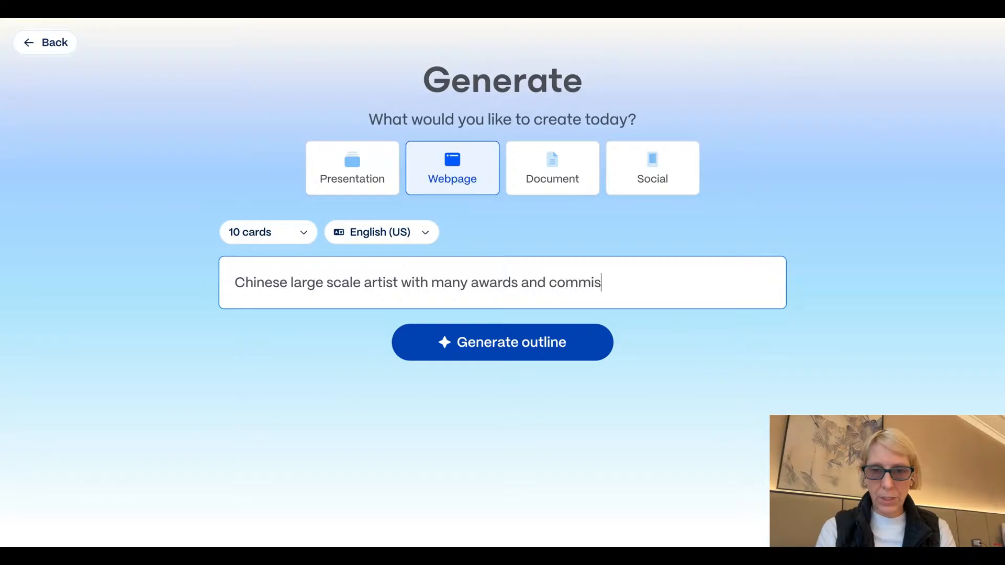
text(sions, focuses on tradi)
key(BackSpace)
text(ditional chinese painting)
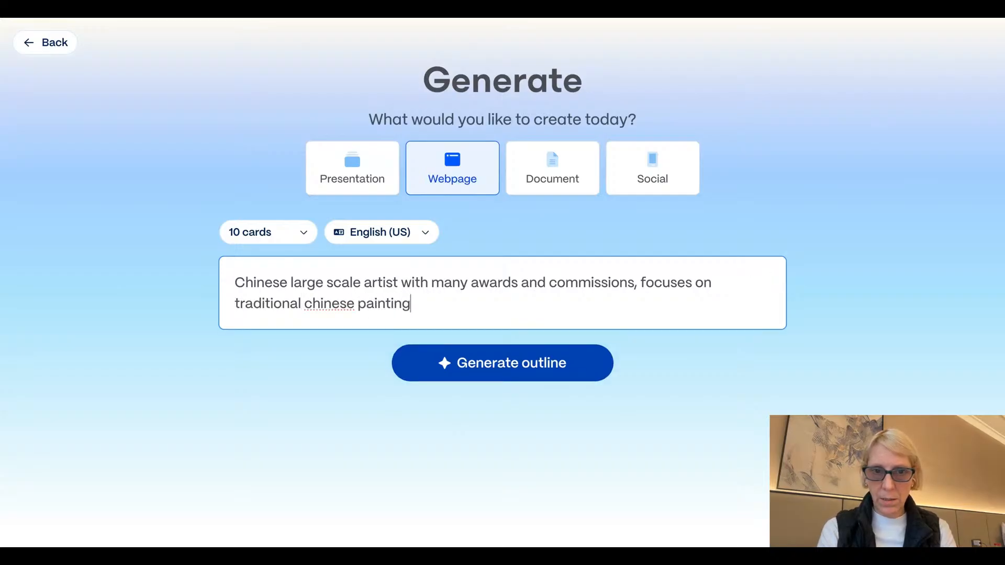
Capitalize "Chinese" before "painting" in the prompt and continue the sentence with "with modern interpretation"
click(313, 303)
key(BackSpace)
text(Chinese painting with)
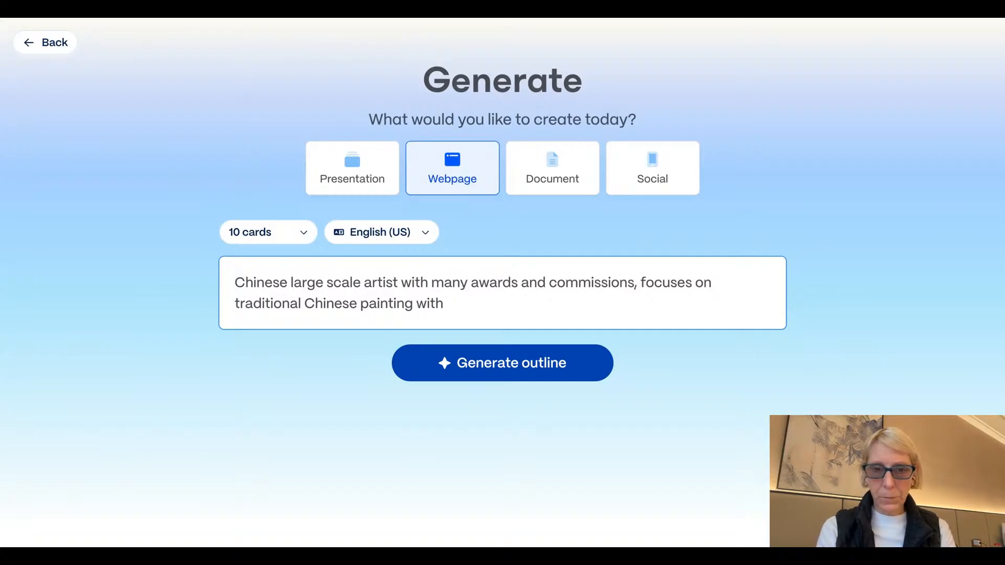
text( modern interpretation)
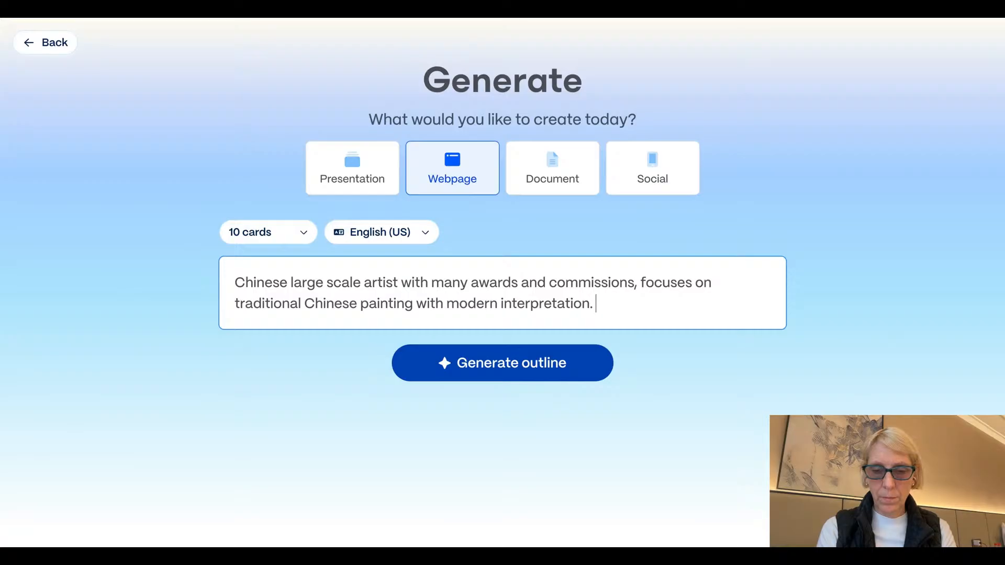
Add the sentence "Paints murals on walls as well as brush style large scale painting." to the prompt
text(. Paints on)
key(BackSpace)
key(BackSpace)
key(BackSpace)
text(murals on wa)
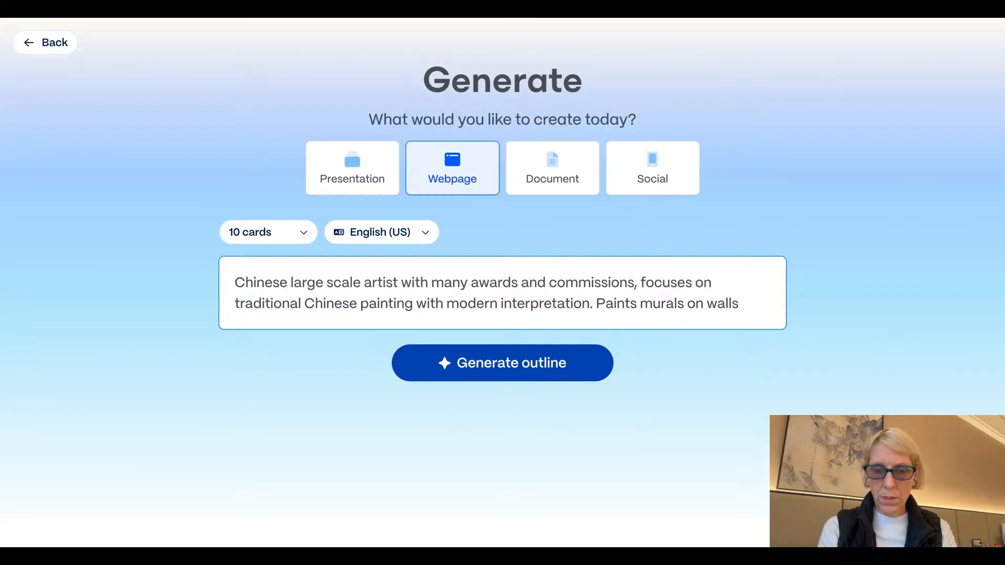
text(lls as well as )
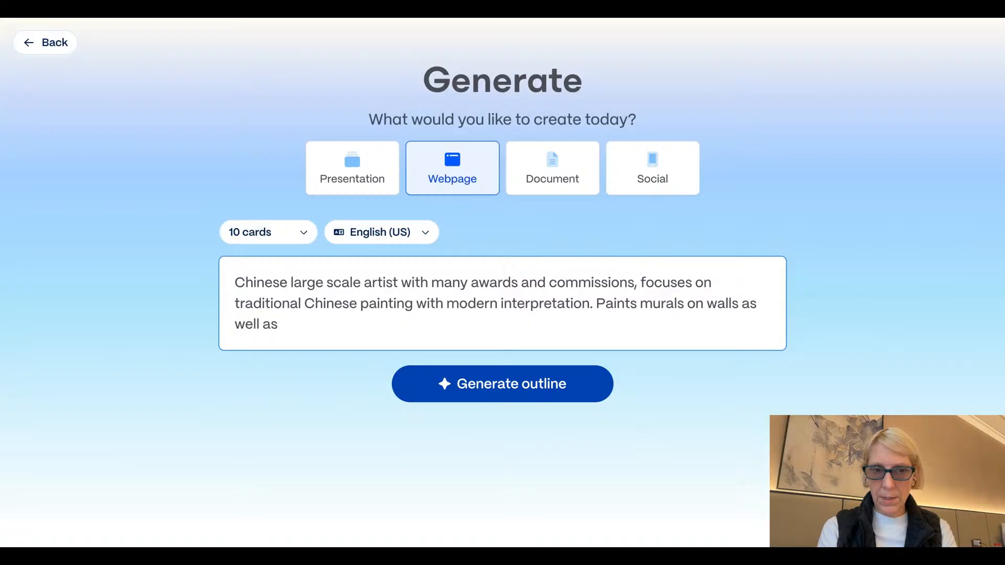
text(brush style)
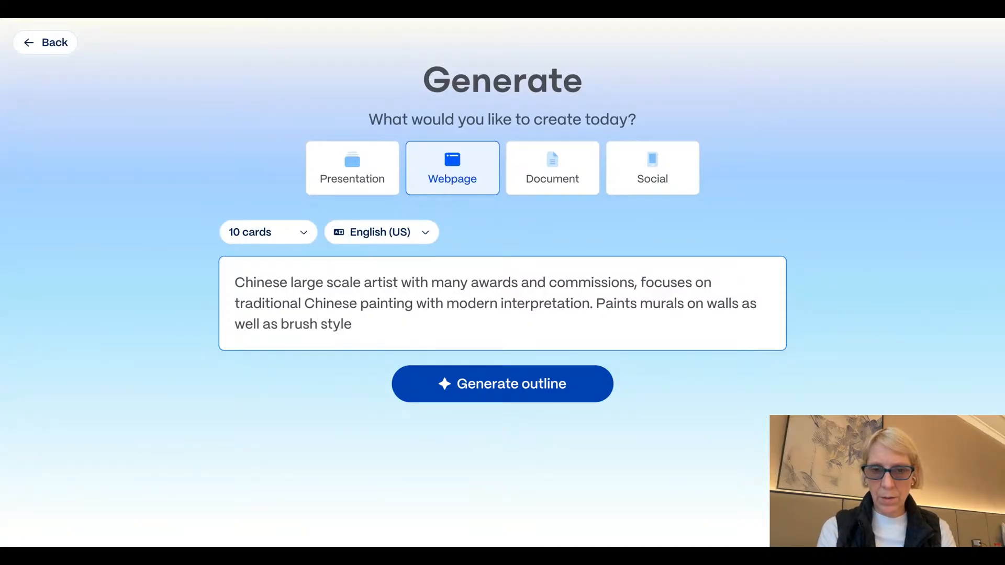
text( large scale painting)
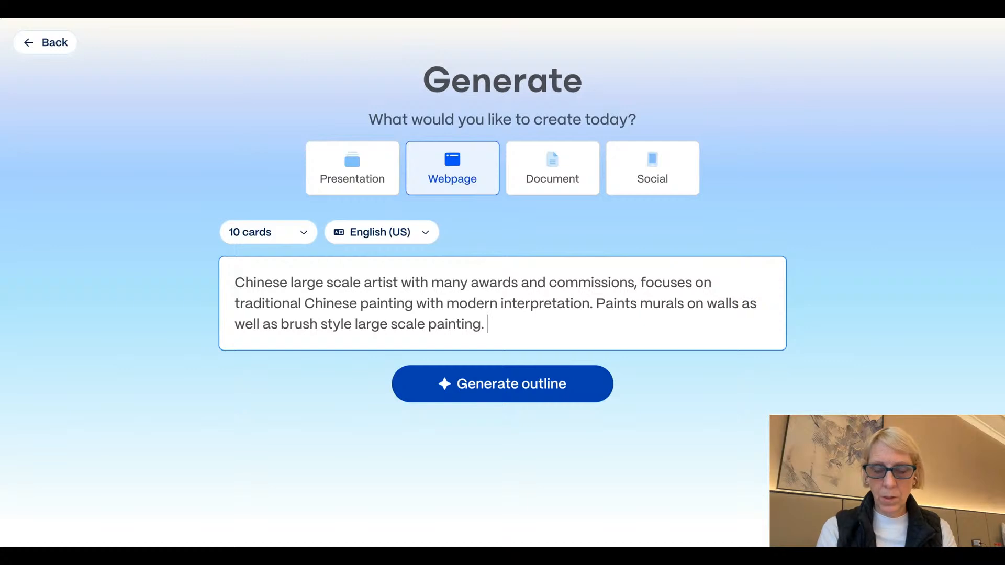
Add "Is interested in reaching a wider audience outside of China, so is building this website in English." and generate the outline
text(. Is interested in reaching a wider audience inoutsie)
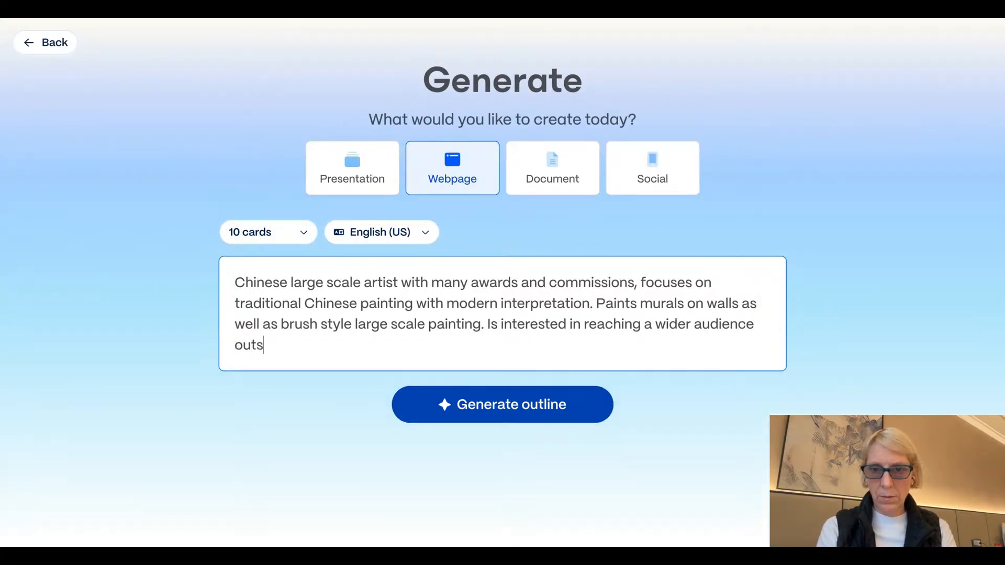
key(BackSpace)
text(de of China, so is builidng thi)
key(BackSpace)
key(BackSpace)
key(BackSpace)
key(BackSpace)
text(ding this website in English.)
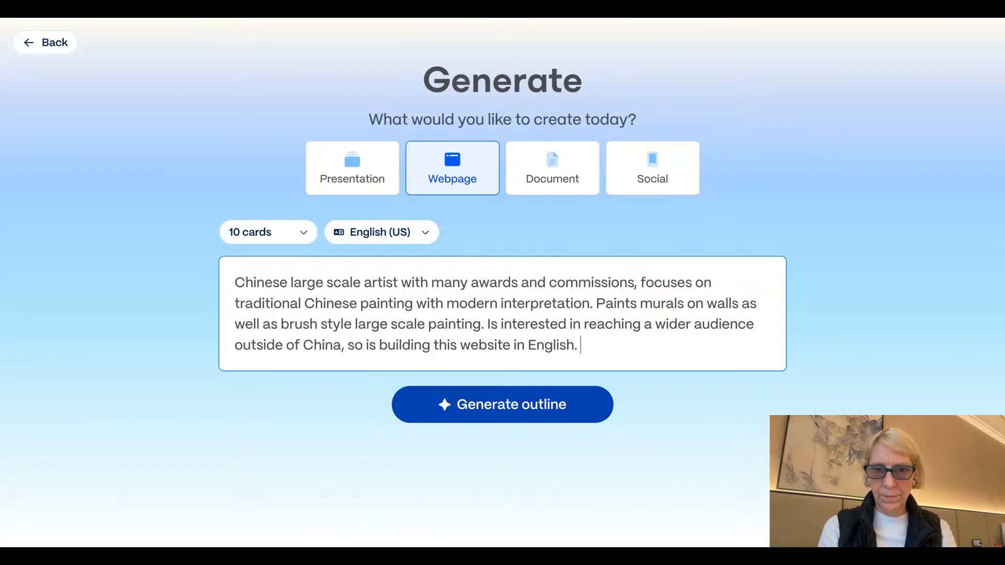
click(523, 417)
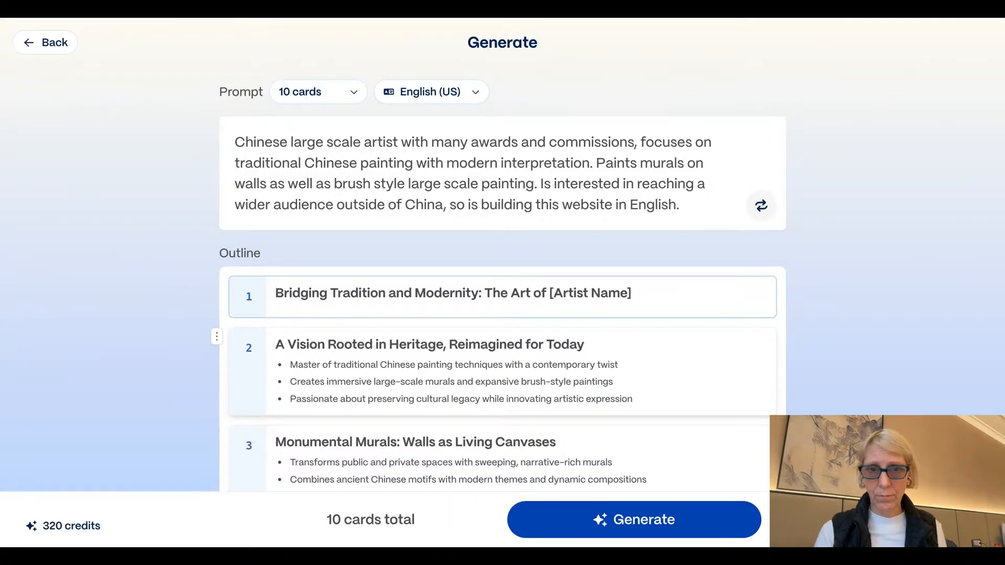
Review all ten cards of the outline and generate the webpage from it
scroll(595, 360, down, 6)
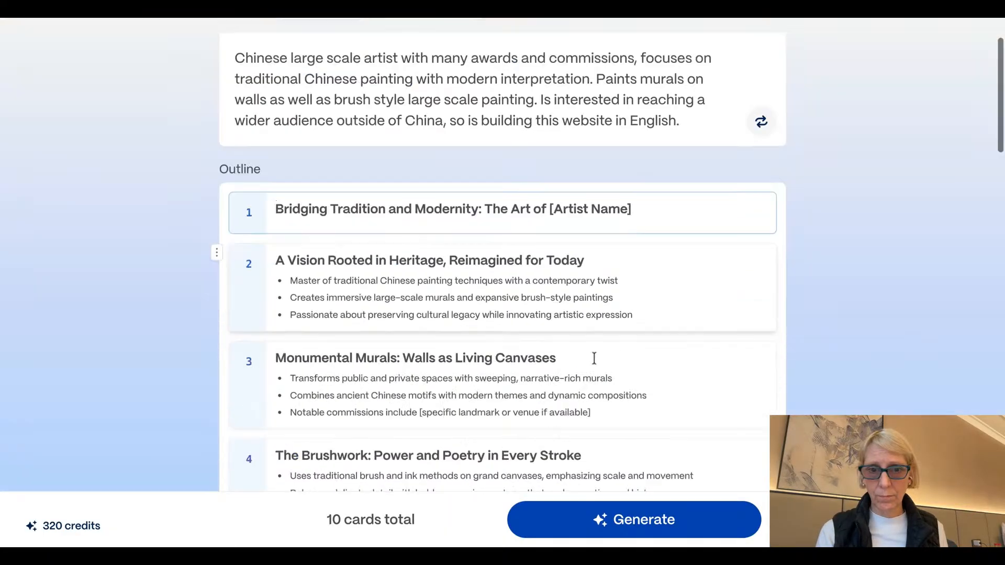
scroll(594, 358, up, 4)
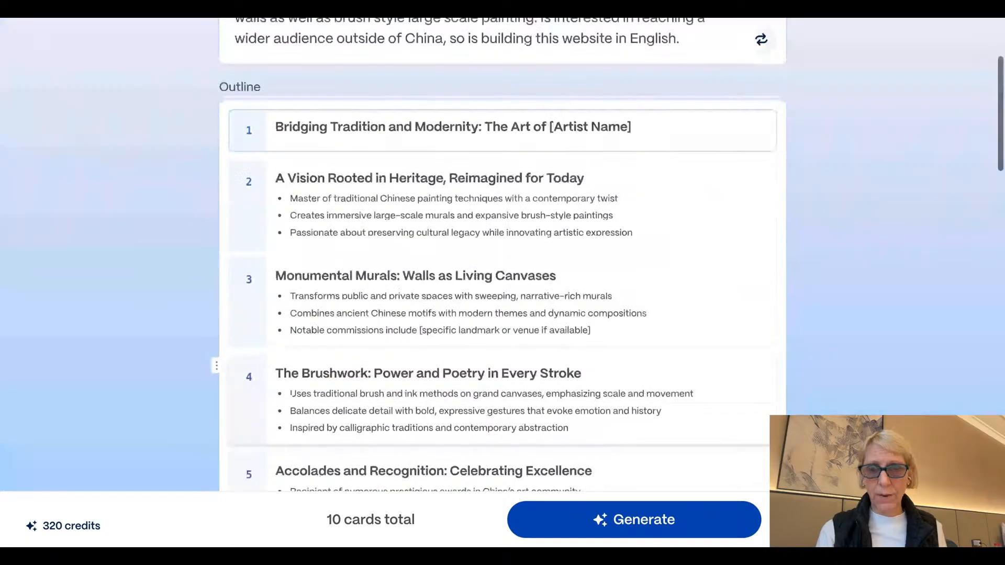
scroll(594, 359, down, 5)
scroll(594, 358, down, 6)
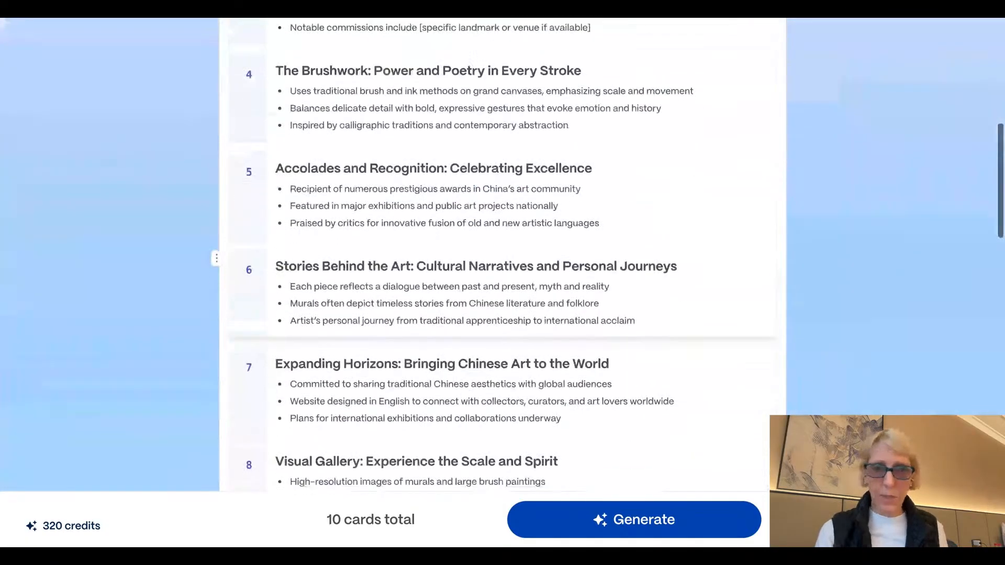
scroll(589, 412, down, 3)
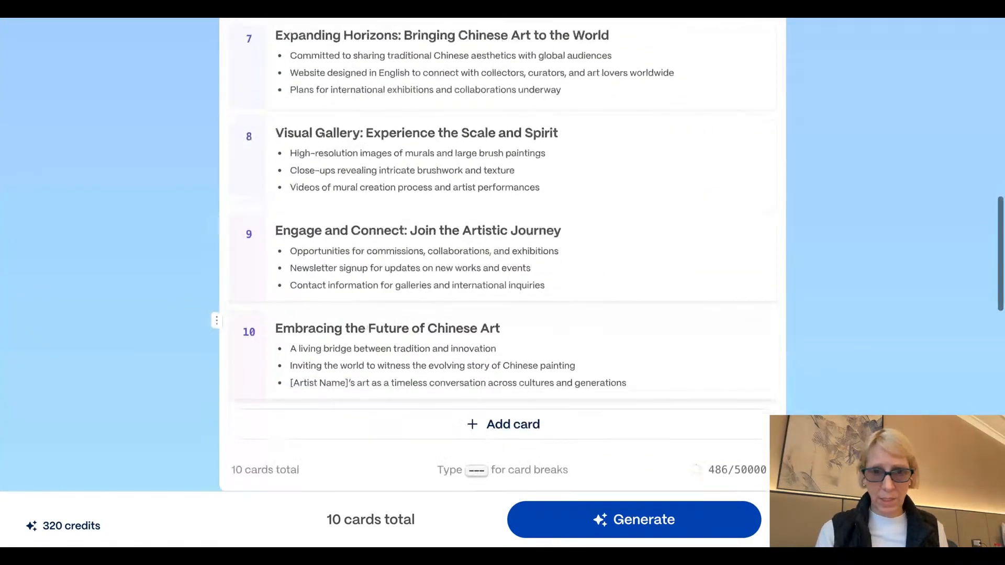
click(653, 524)
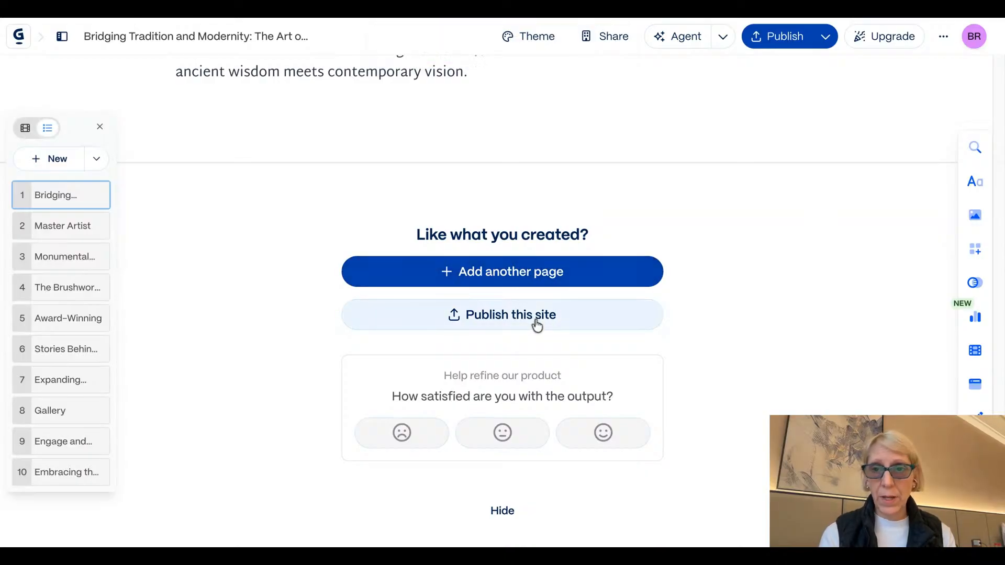
scroll(754, 275, up, 4)
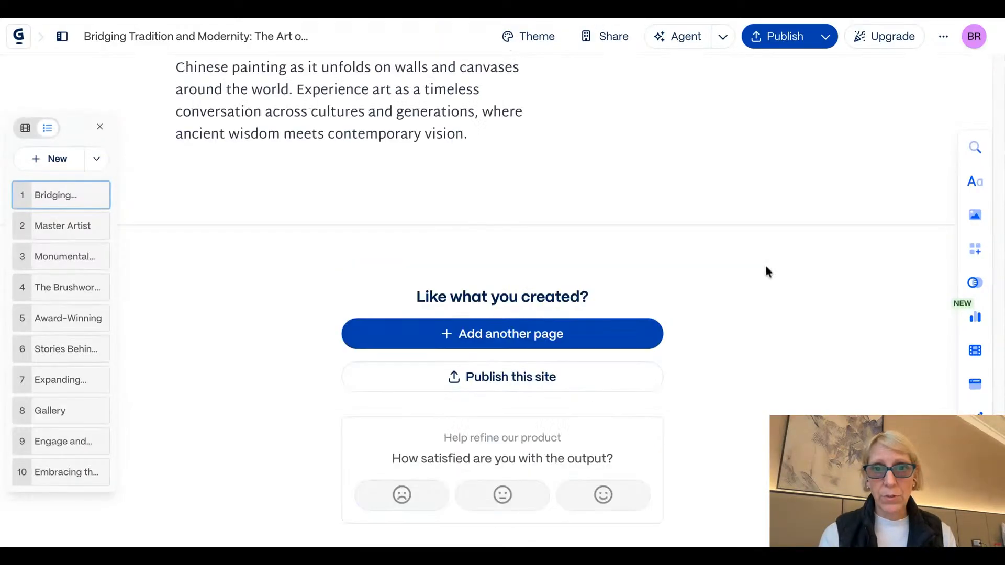
scroll(765, 266, up, 1)
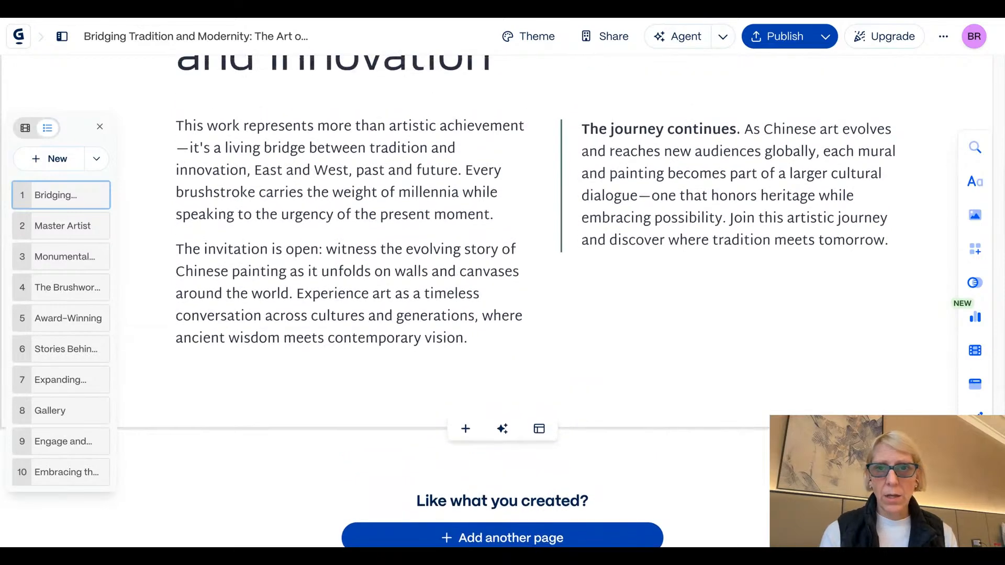
click(944, 39)
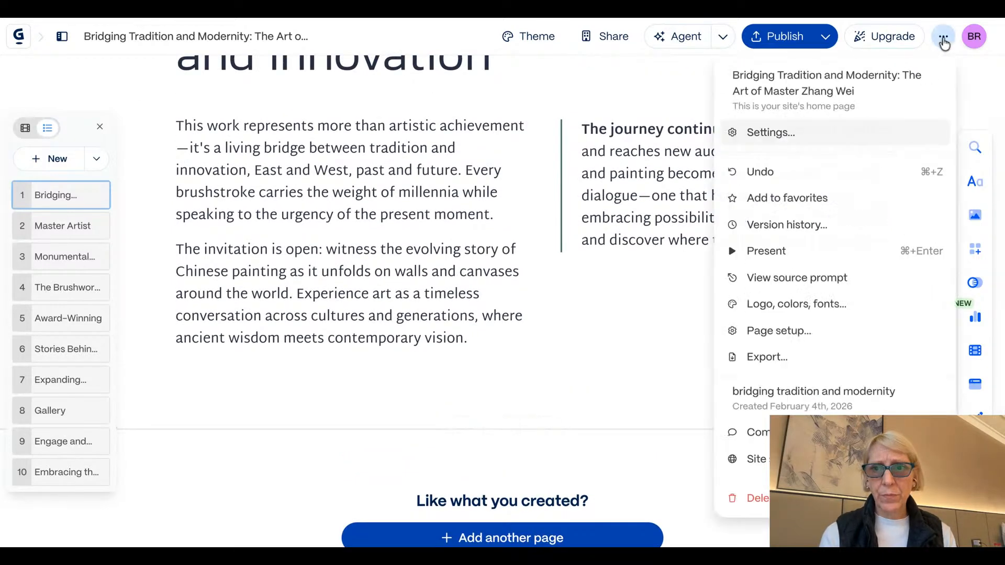
click(587, 109)
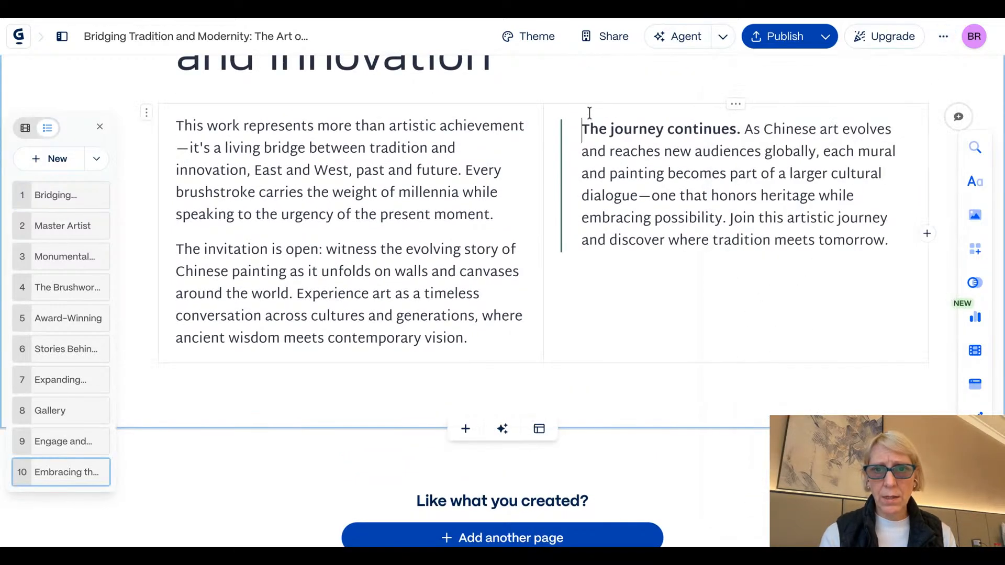
Browse the standard themes and apply the Flamingo theme to the site
click(513, 42)
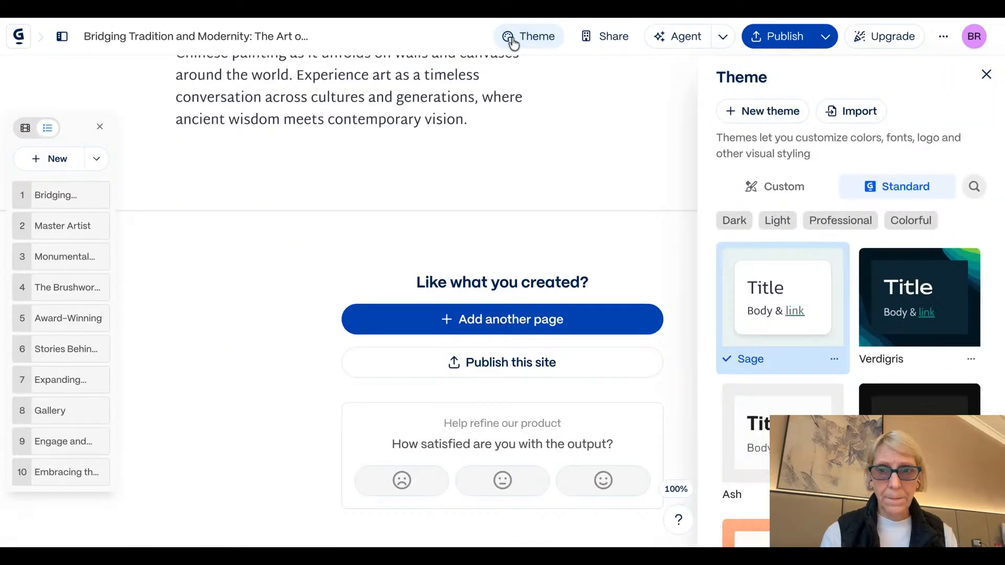
scroll(910, 384, down, 4)
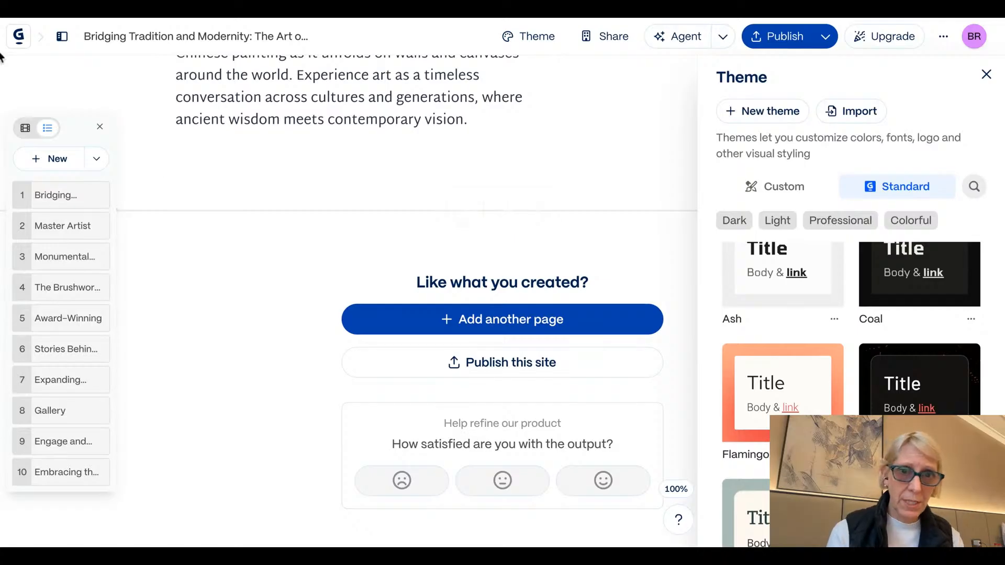
scroll(846, 354, down, 2)
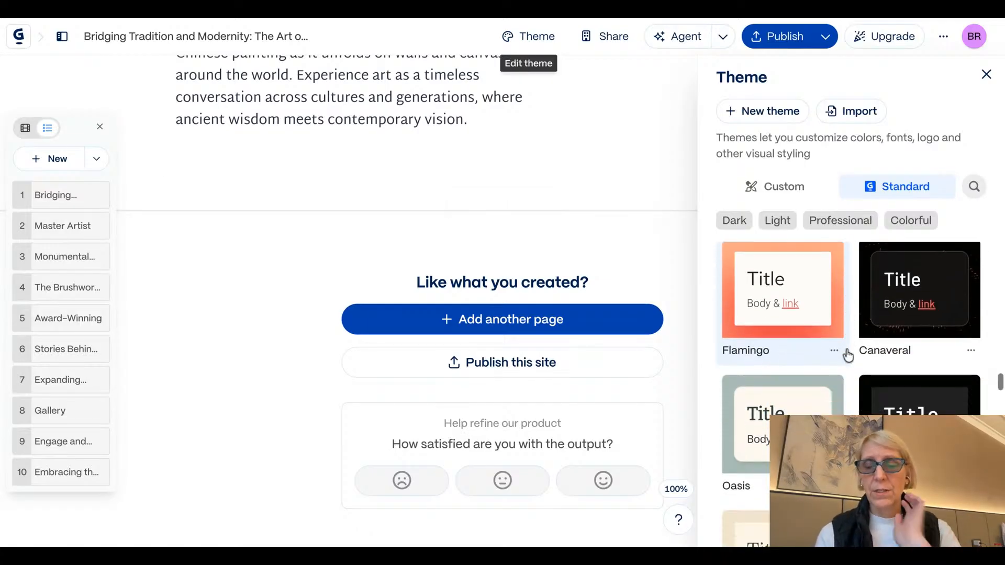
scroll(846, 354, down, 1)
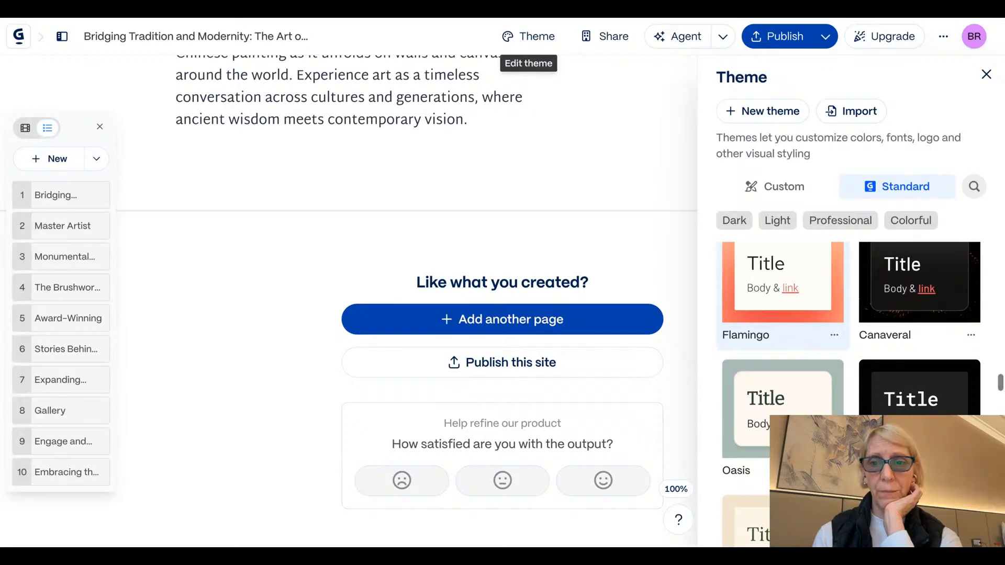
scroll(846, 354, down, 2)
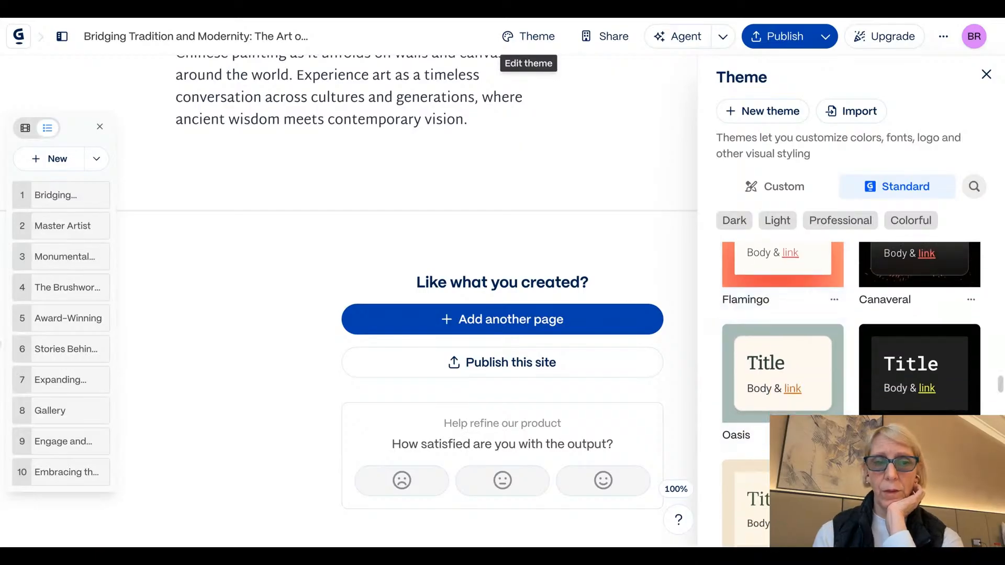
scroll(281, 257, up, 10)
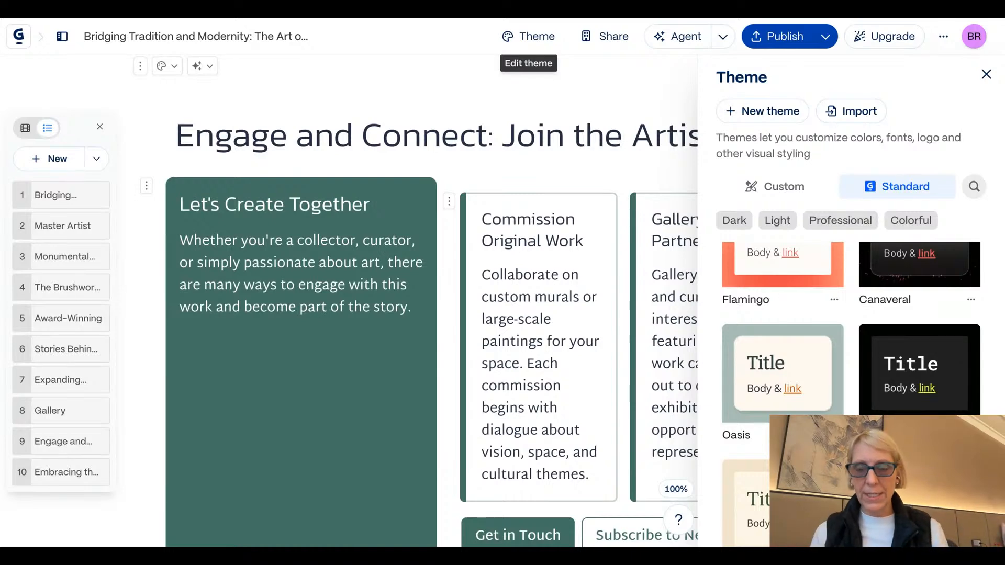
scroll(852, 340, down, 5)
scroll(851, 341, up, 3)
scroll(851, 340, up, 5)
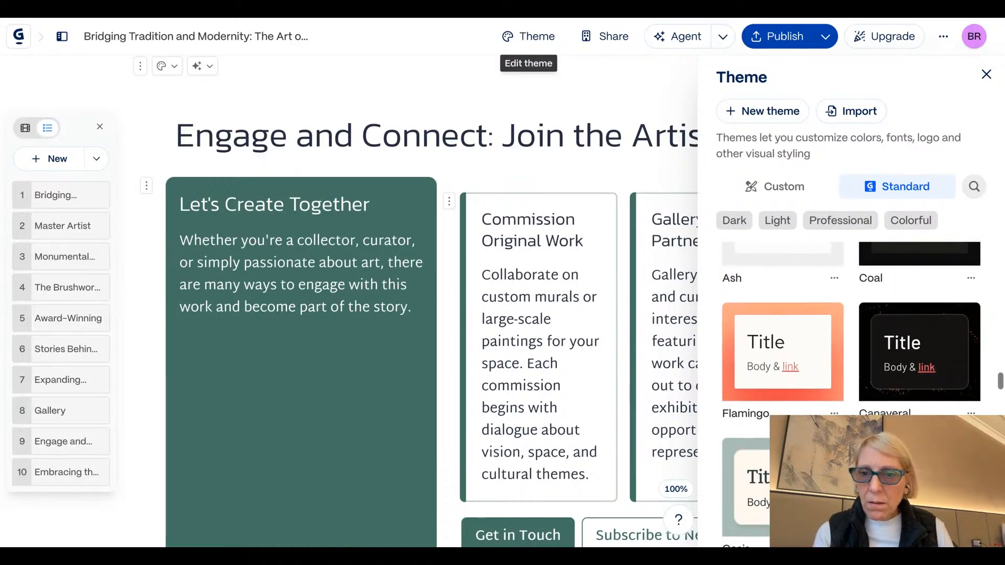
click(796, 396)
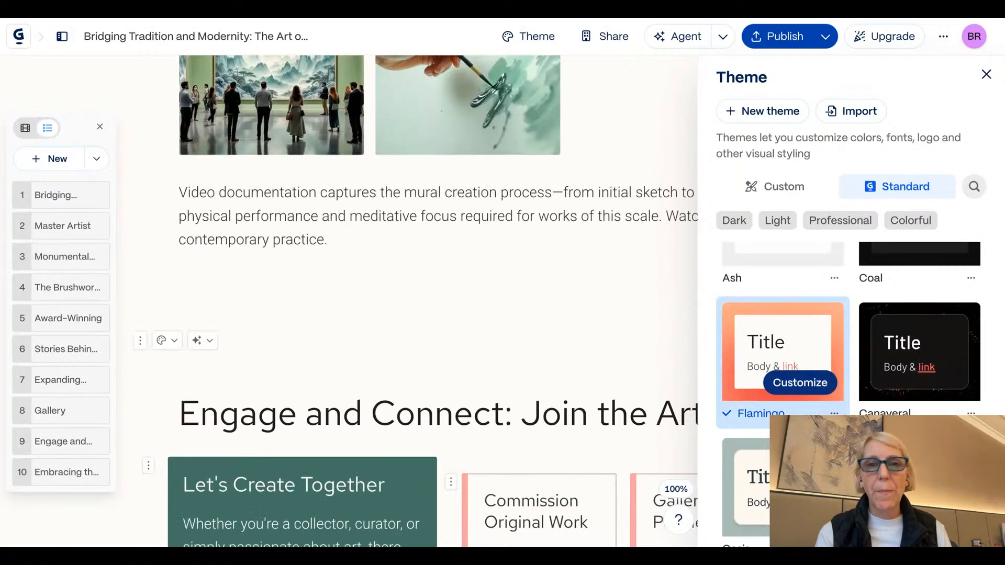
Review the gallery and international exhibitions sections under the current theme and open the Flamingo theme's options
scroll(506, 321, up, 15)
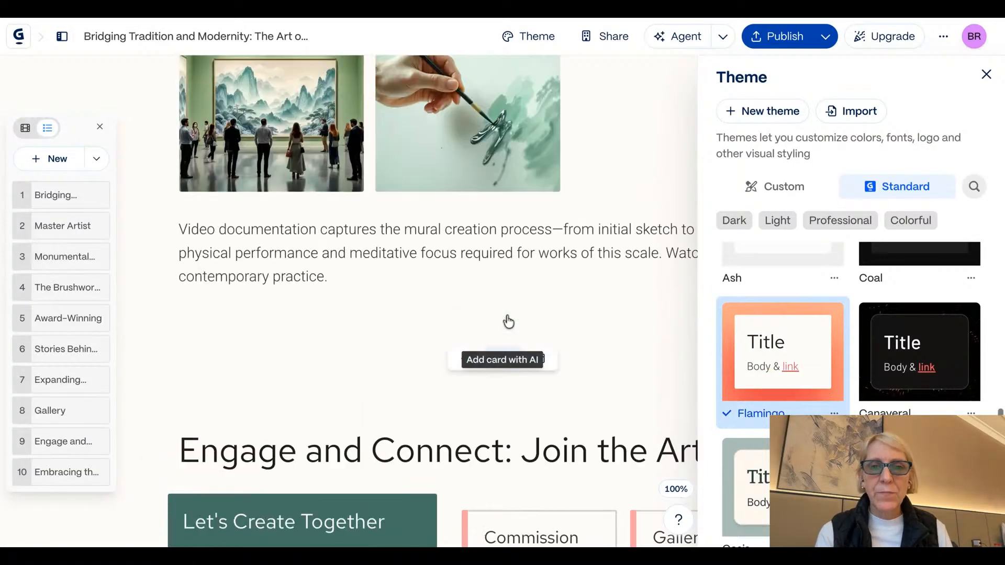
scroll(507, 321, up, 3)
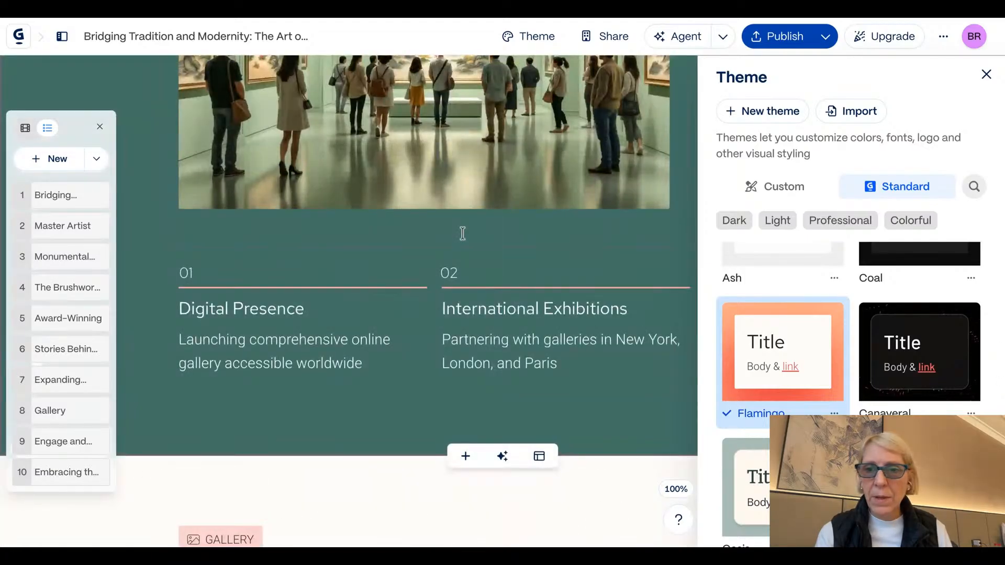
mouse_move(793, 407)
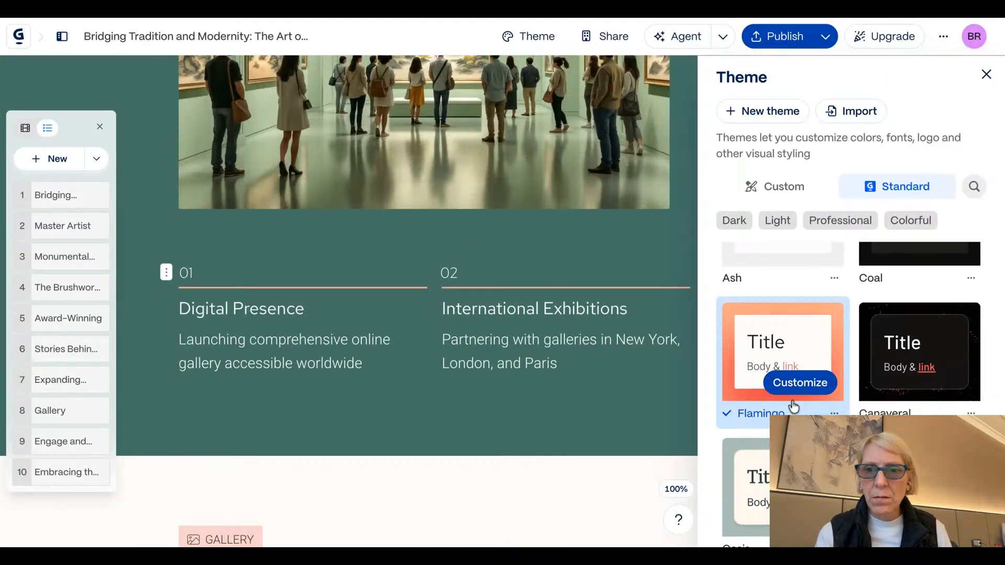
click(834, 414)
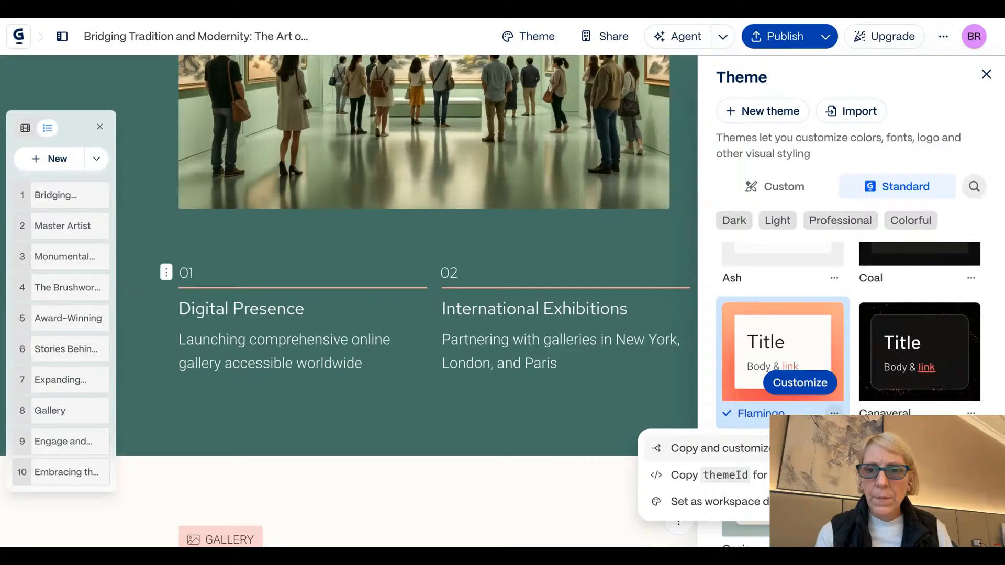
scroll(781, 303, up, 3)
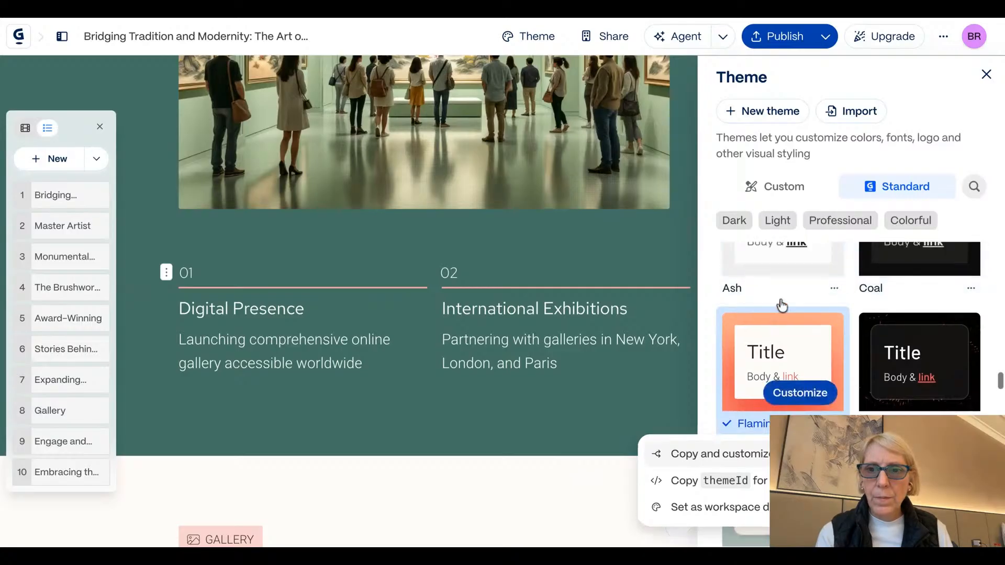
Try the Ash and Sage themes on the site, checking the gallery, engagement and closing sections
click(796, 371)
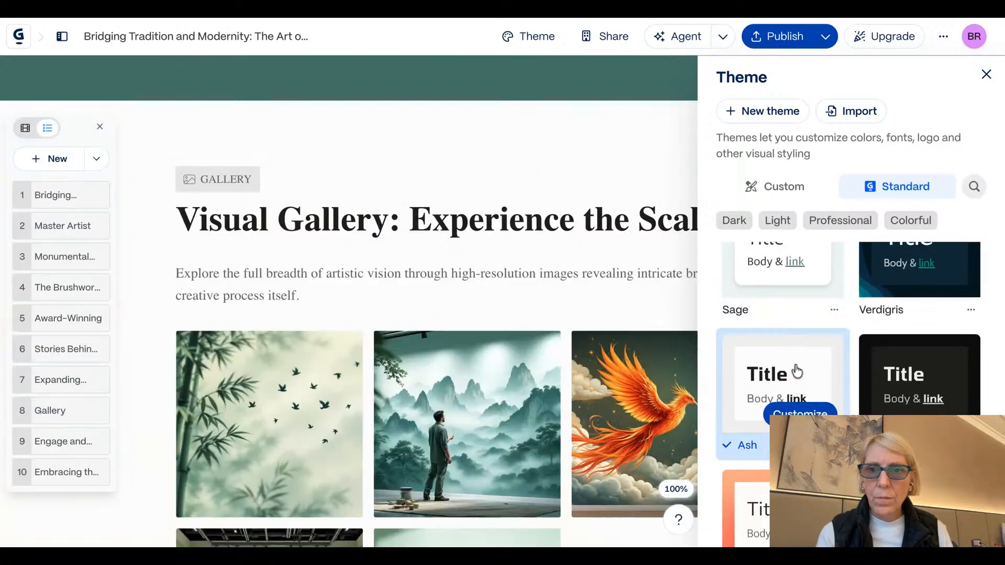
scroll(525, 289, down, 10)
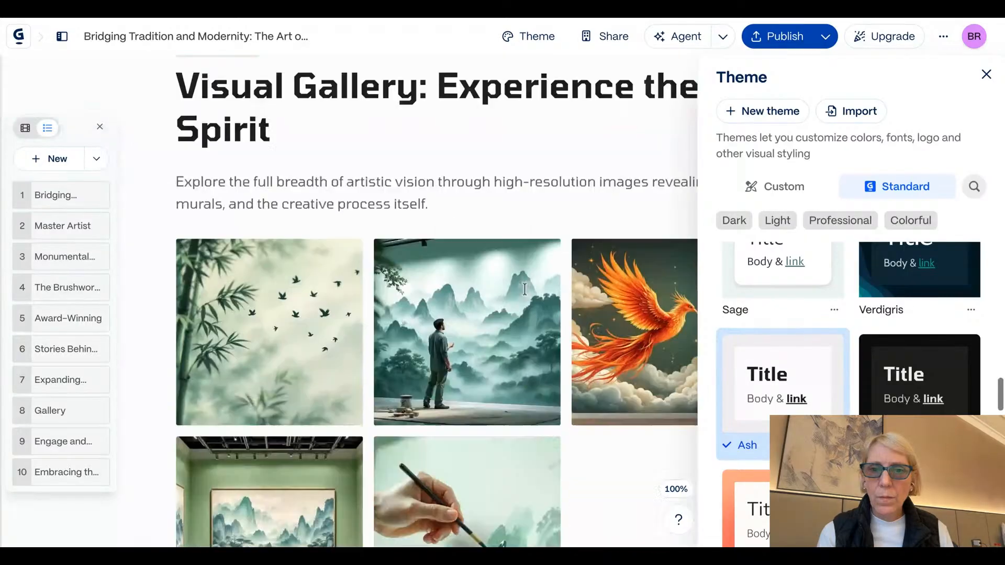
scroll(524, 289, down, 2)
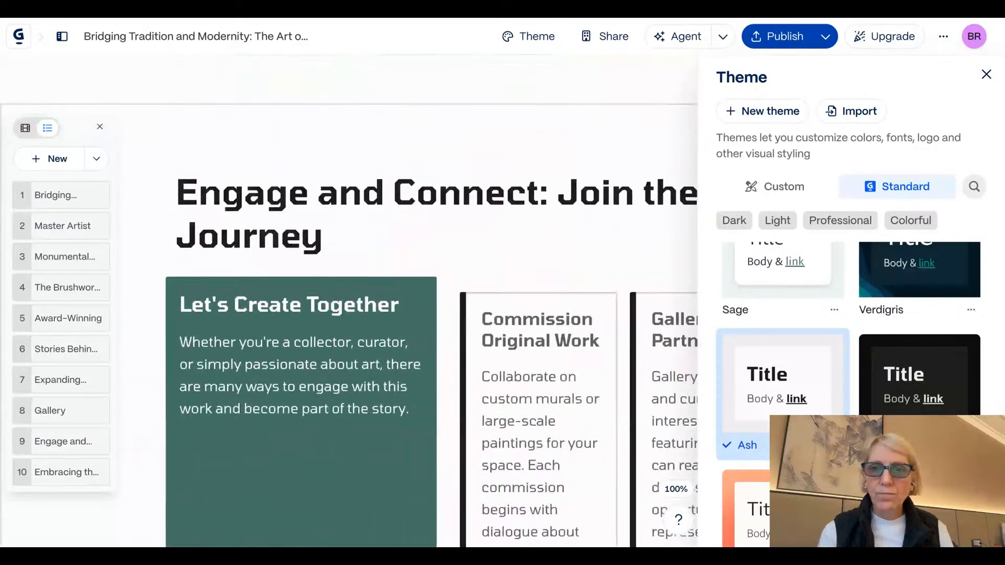
click(805, 298)
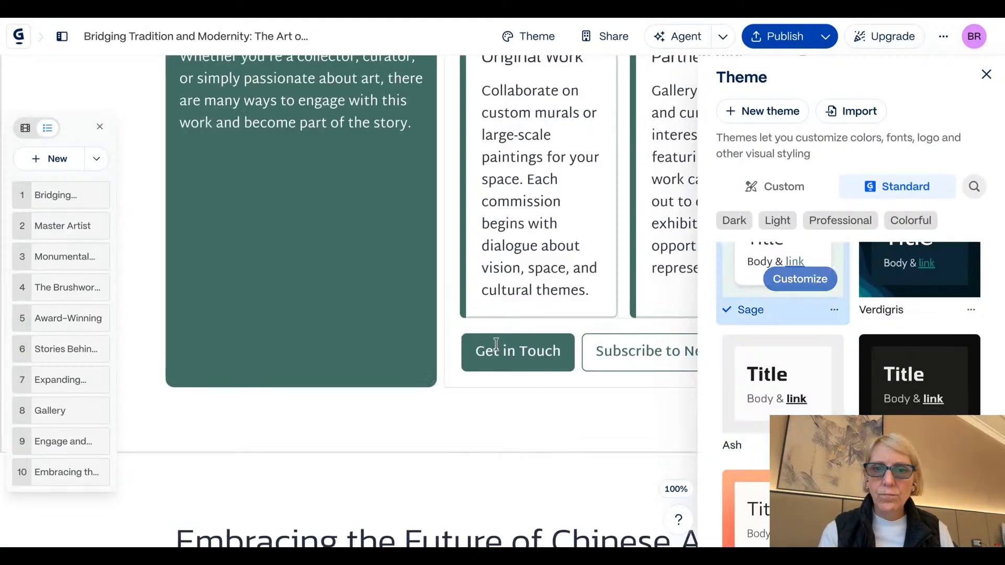
scroll(471, 348, down, 6)
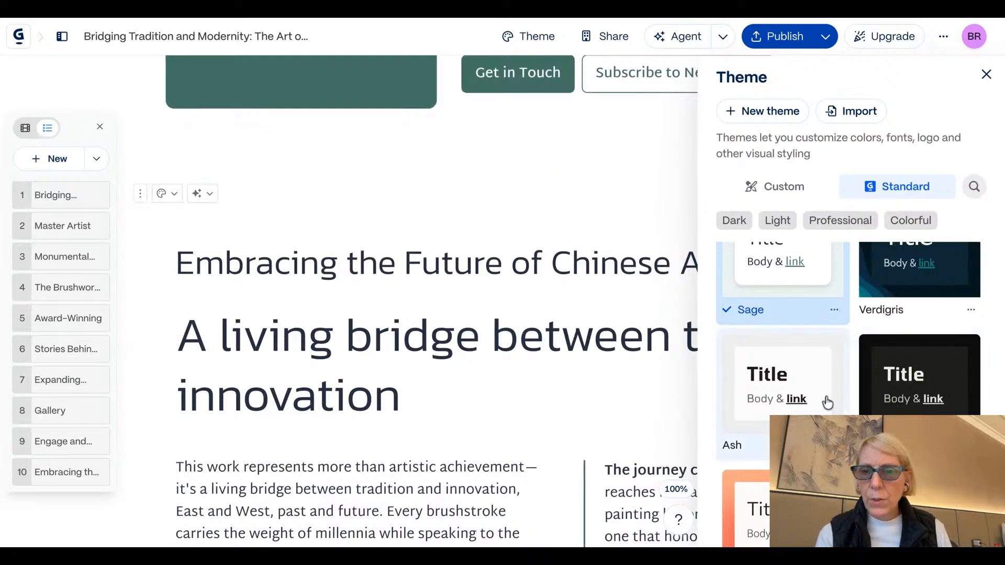
Try the Coal theme on the site and check the engagement, gallery and exhibitions sections
click(945, 369)
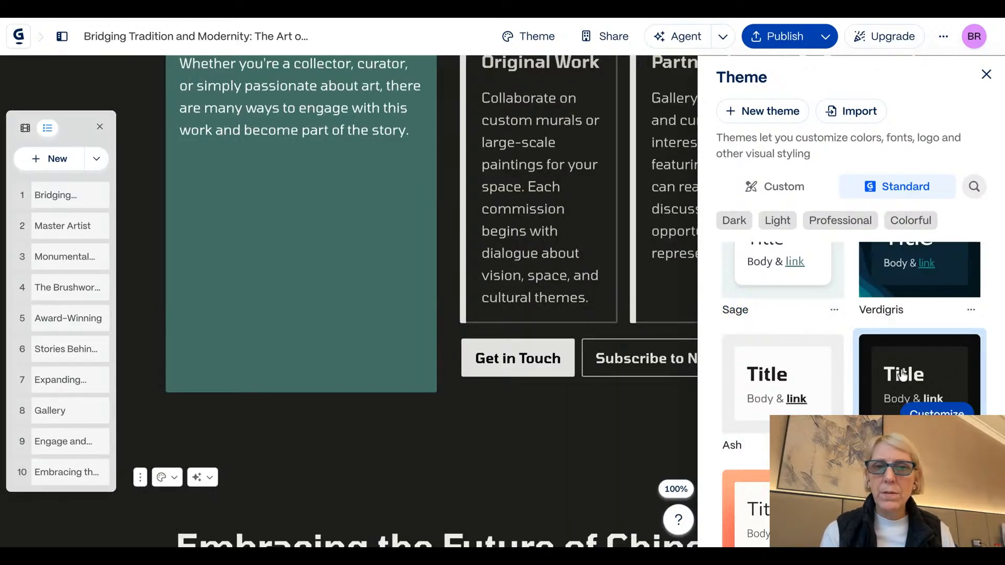
scroll(561, 460, up, 10)
scroll(560, 463, up, 10)
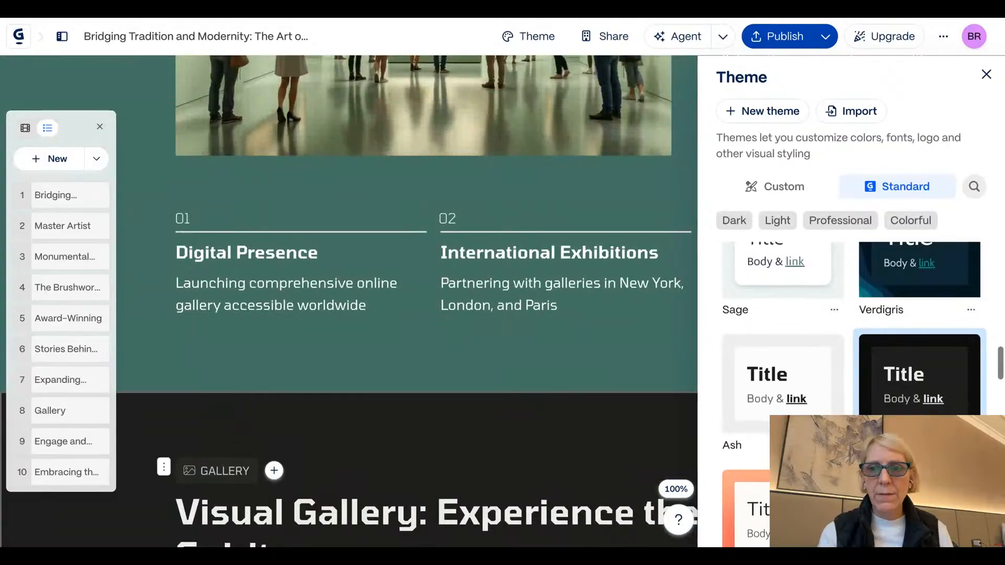
scroll(350, 301, up, 2)
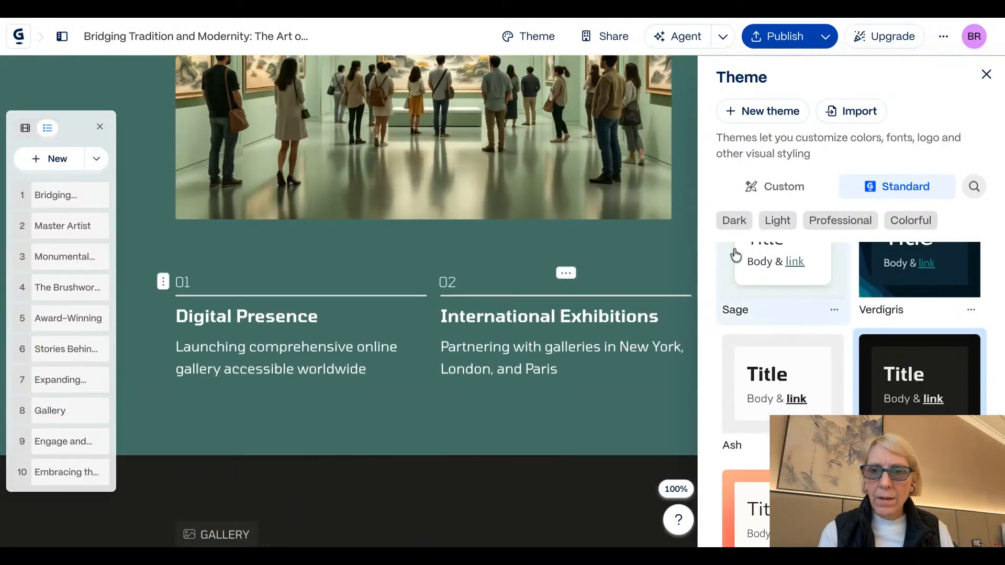
Filter the standard themes by Dark, Light and Professional, and apply the Canaveral theme to the site
click(735, 221)
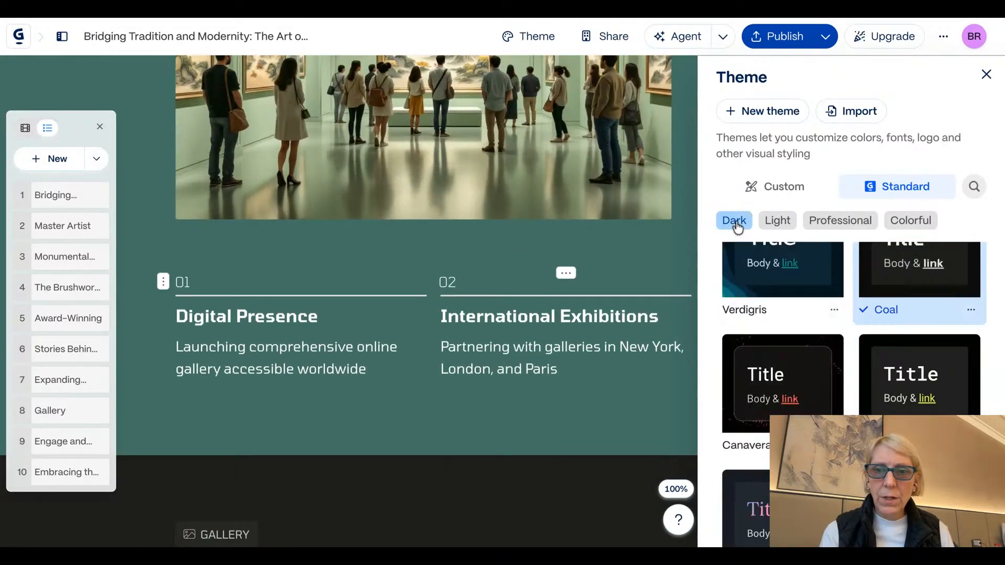
click(781, 220)
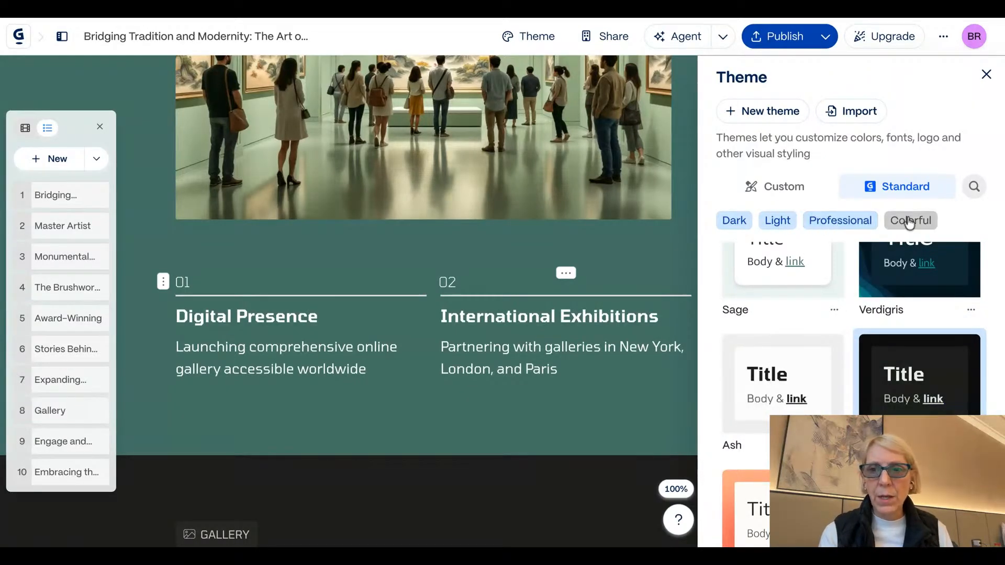
mouse_move(927, 338)
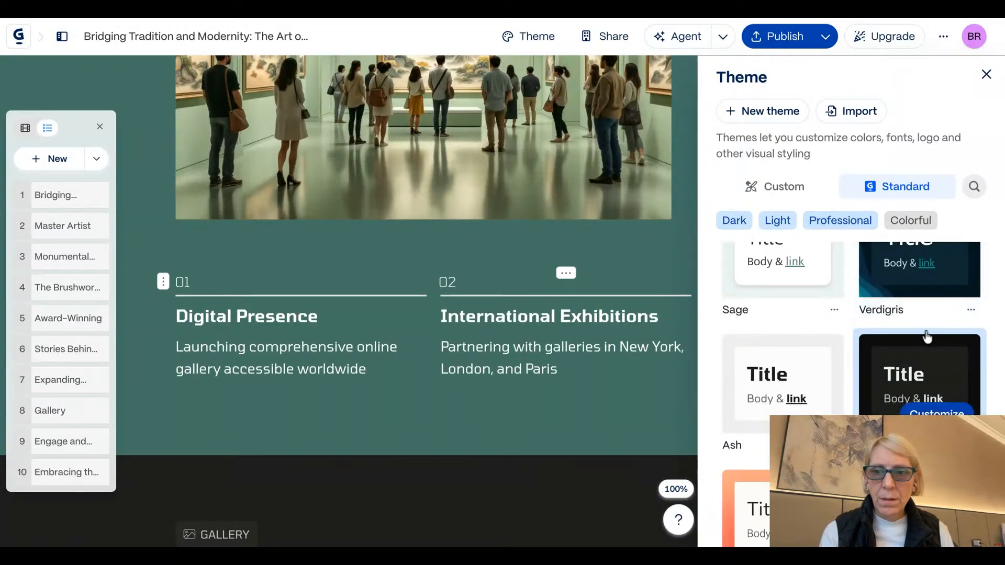
click(919, 498)
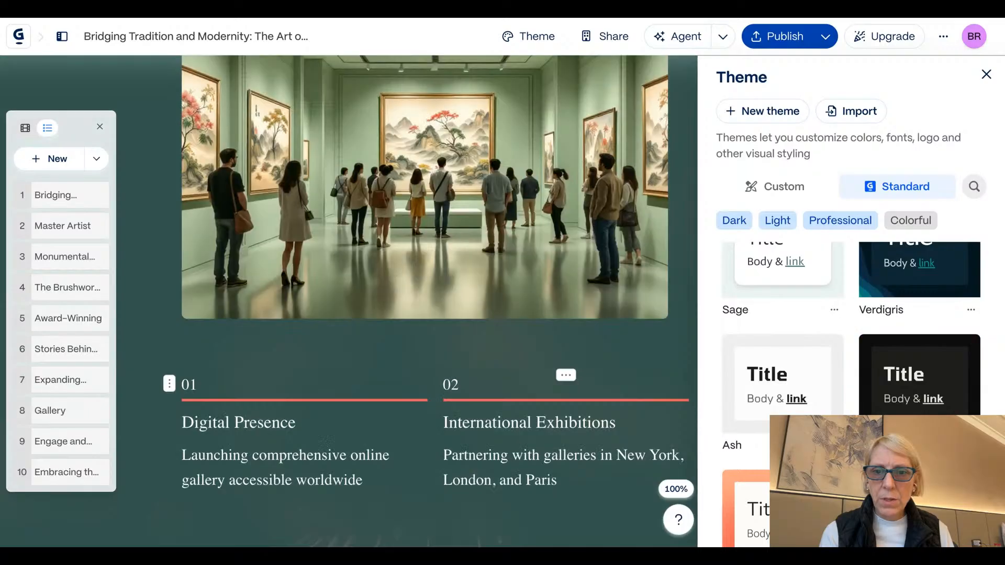
scroll(505, 348, up, 3)
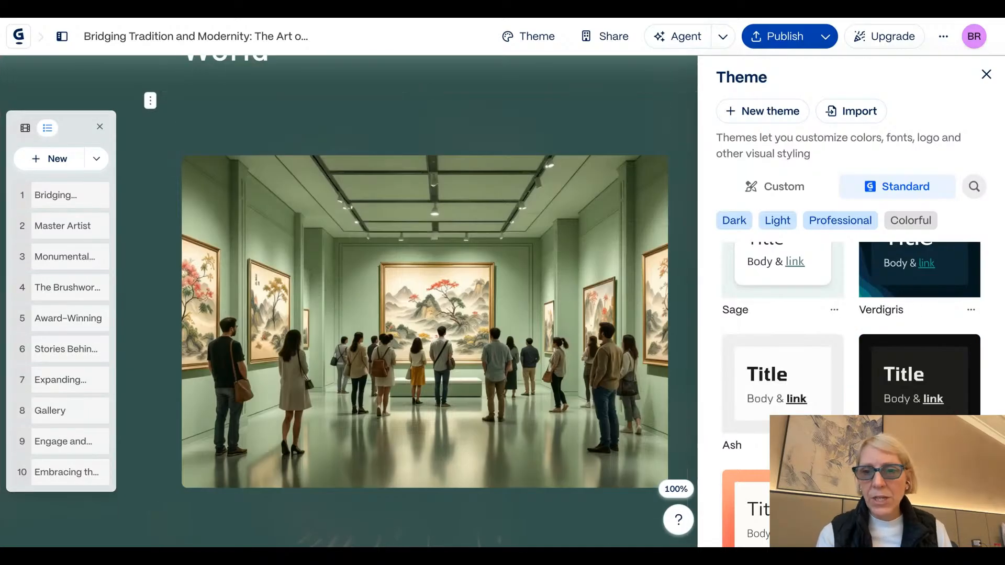
scroll(505, 348, up, 10)
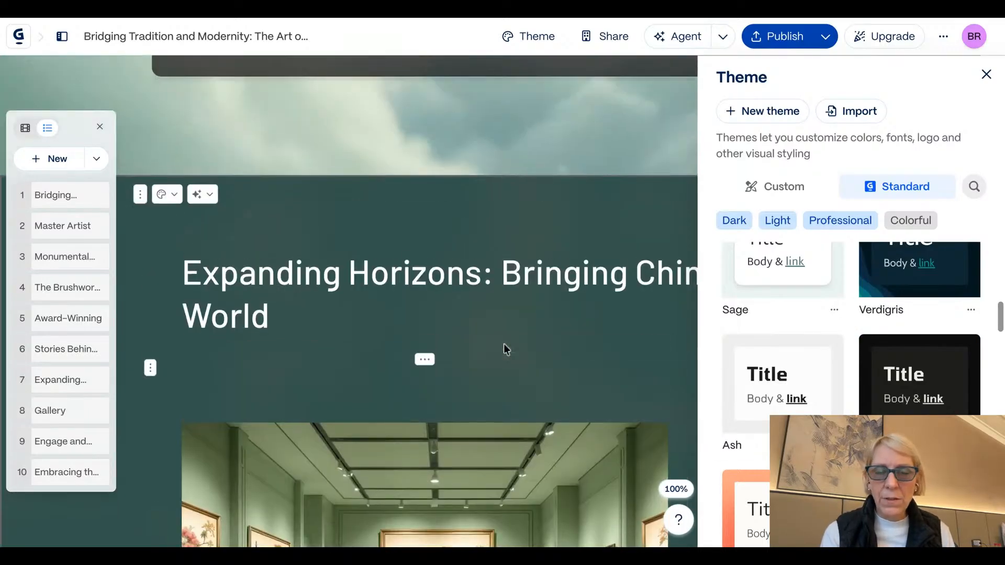
Browse the filtered themes beyond Canaveral and try the Blue Steel theme on the site
scroll(851, 340, down, 3)
scroll(916, 340, down, 5)
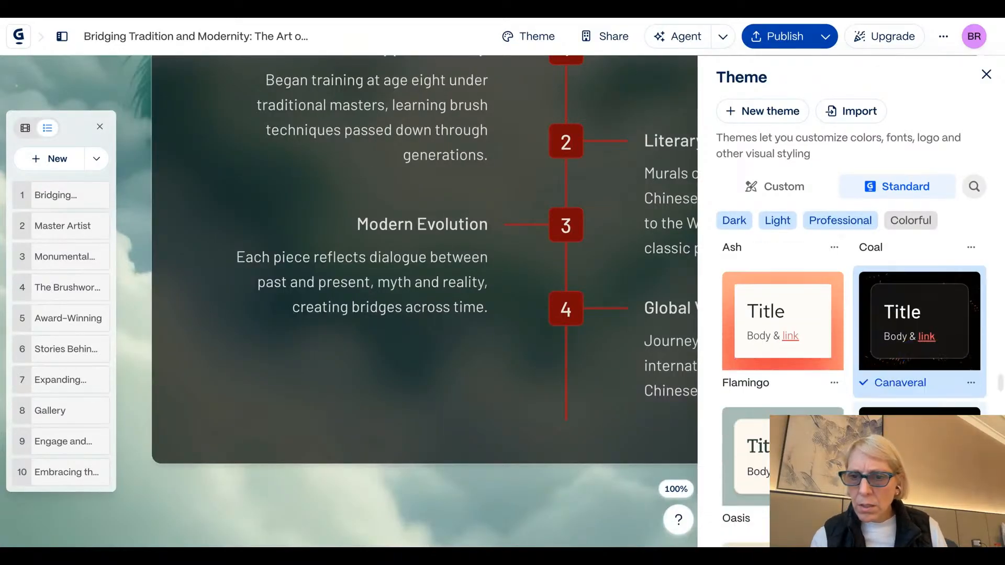
scroll(853, 395, down, 2)
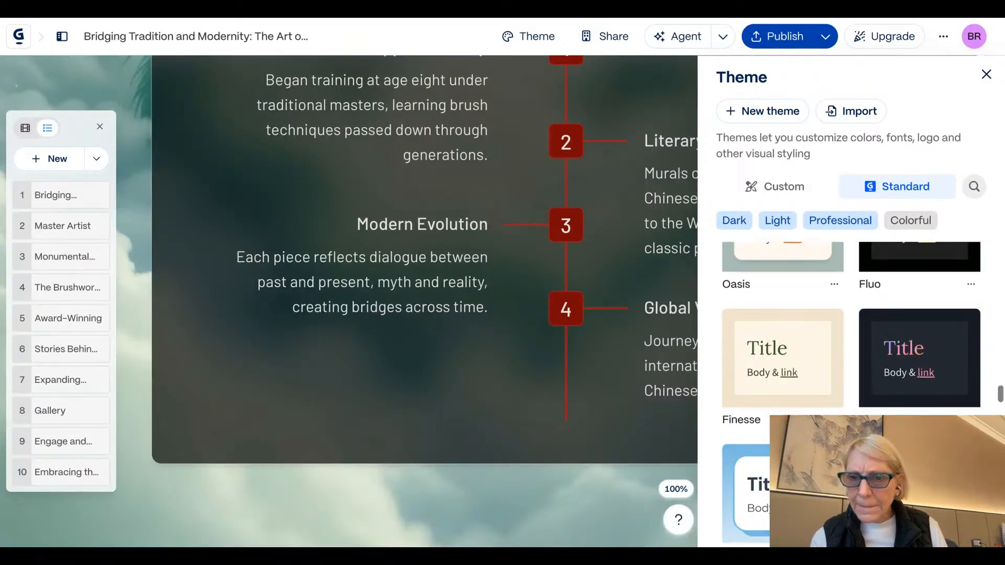
scroll(853, 395, down, 4)
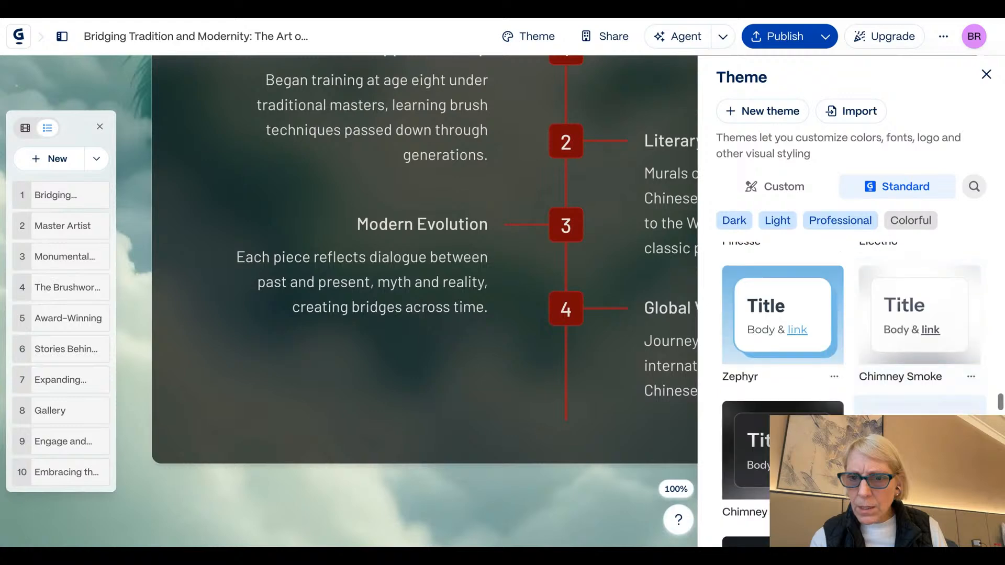
scroll(820, 406, down, 2)
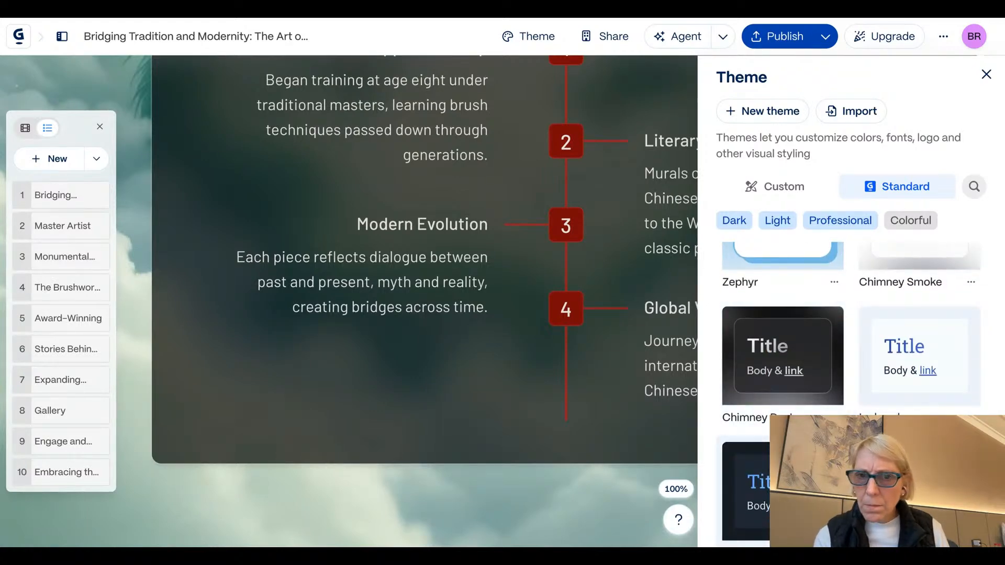
click(796, 487)
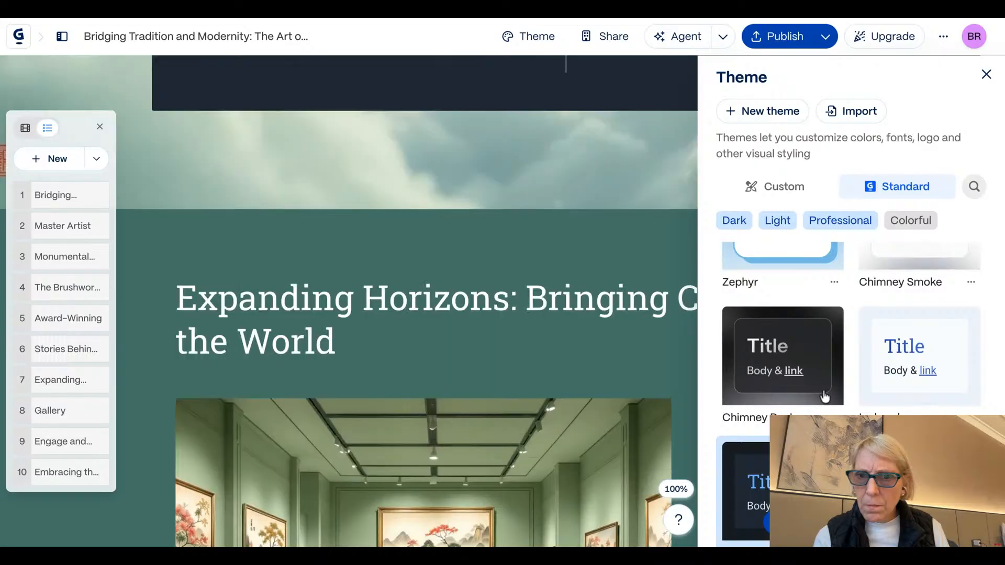
Switch the site back to the Canaveral theme and review the page from the stories section up to the header
scroll(830, 366, up, 7)
scroll(830, 369, up, 3)
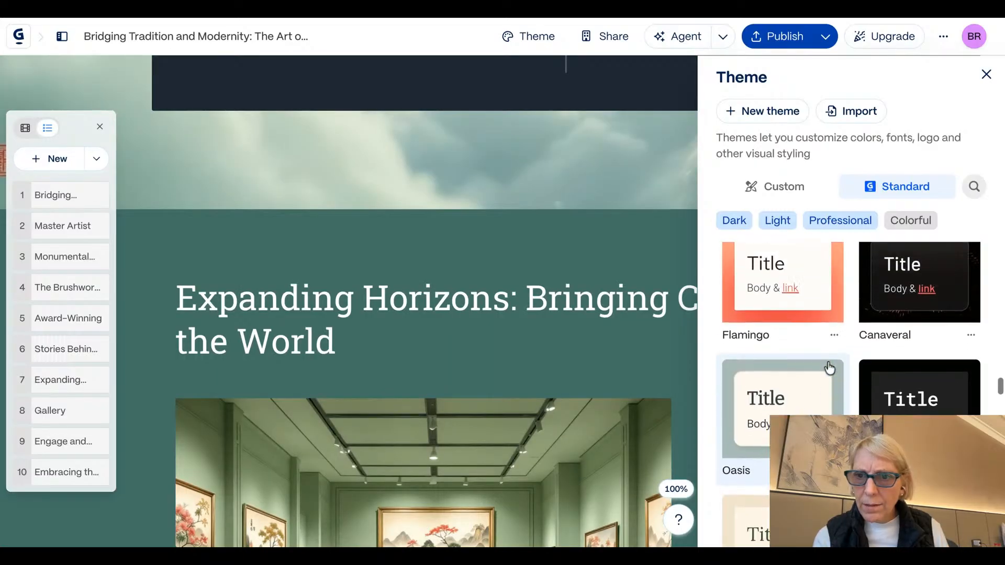
scroll(830, 369, up, 2)
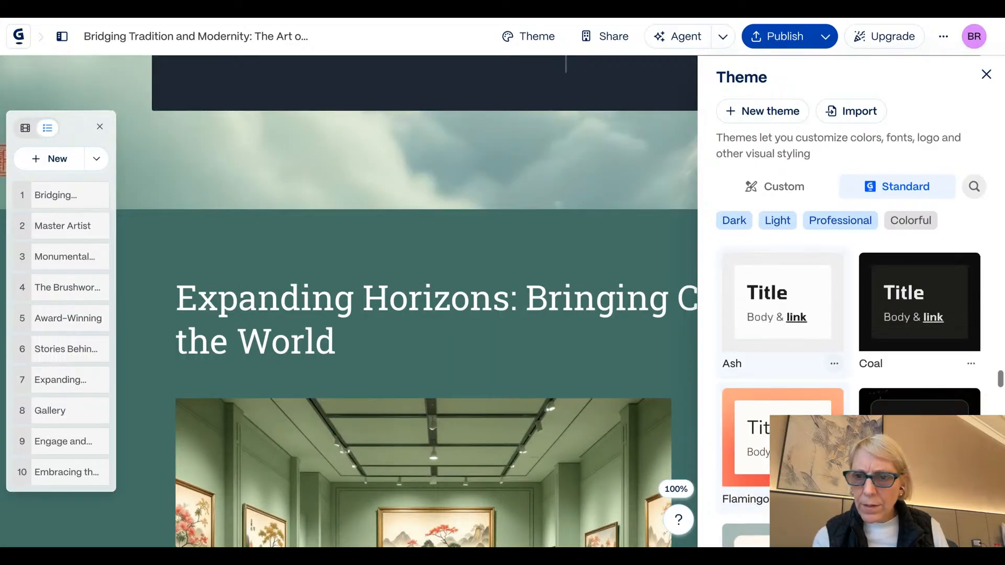
scroll(647, 397, up, 5)
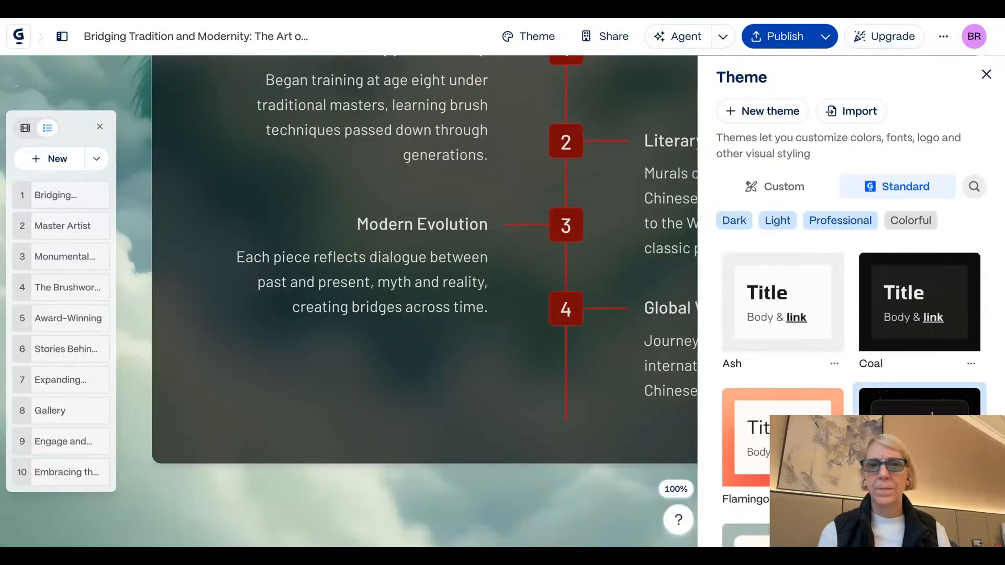
scroll(647, 396, up, 5)
scroll(647, 396, up, 6)
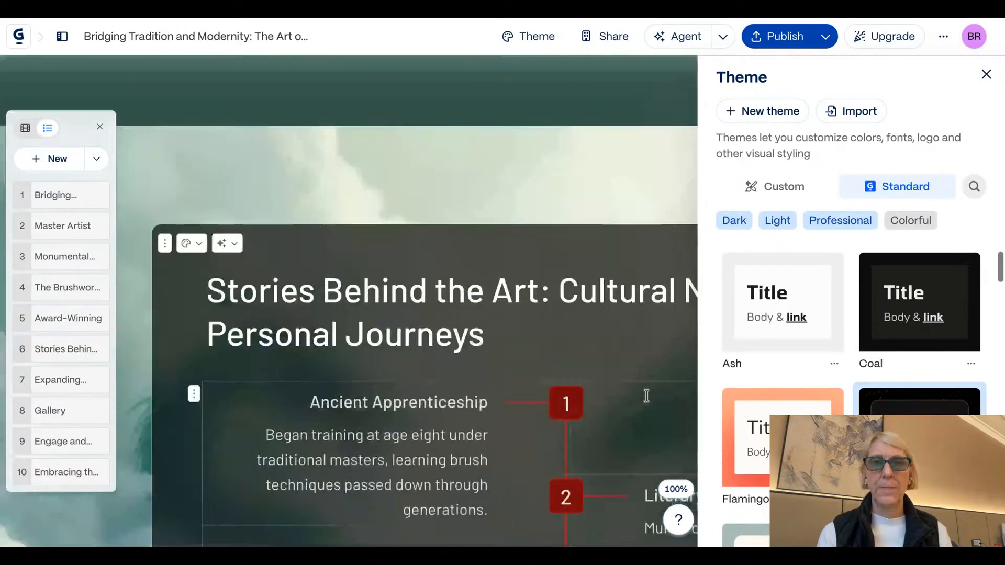
scroll(349, 301, up, 10)
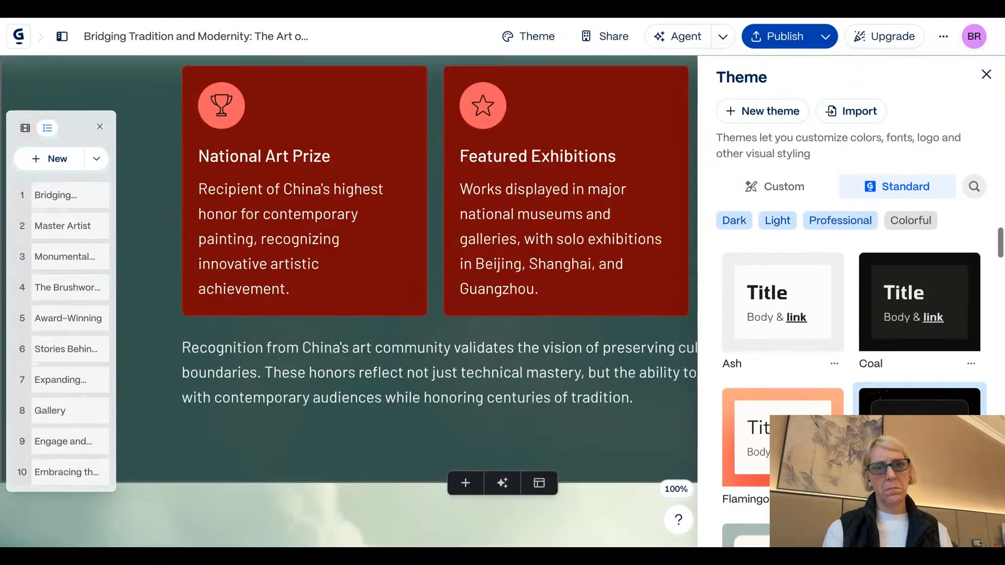
scroll(349, 302, up, 10)
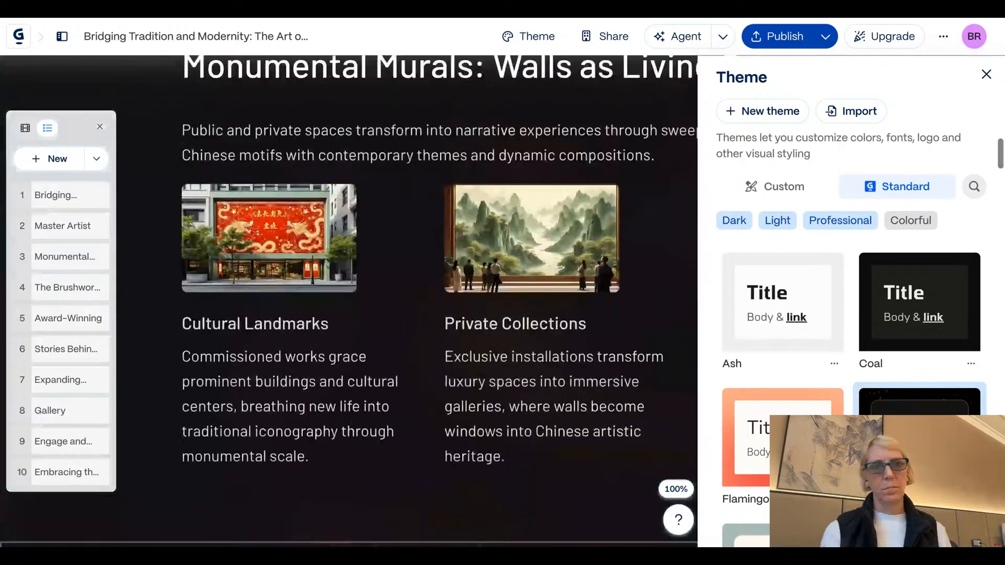
scroll(350, 302, up, 6)
scroll(349, 302, up, 10)
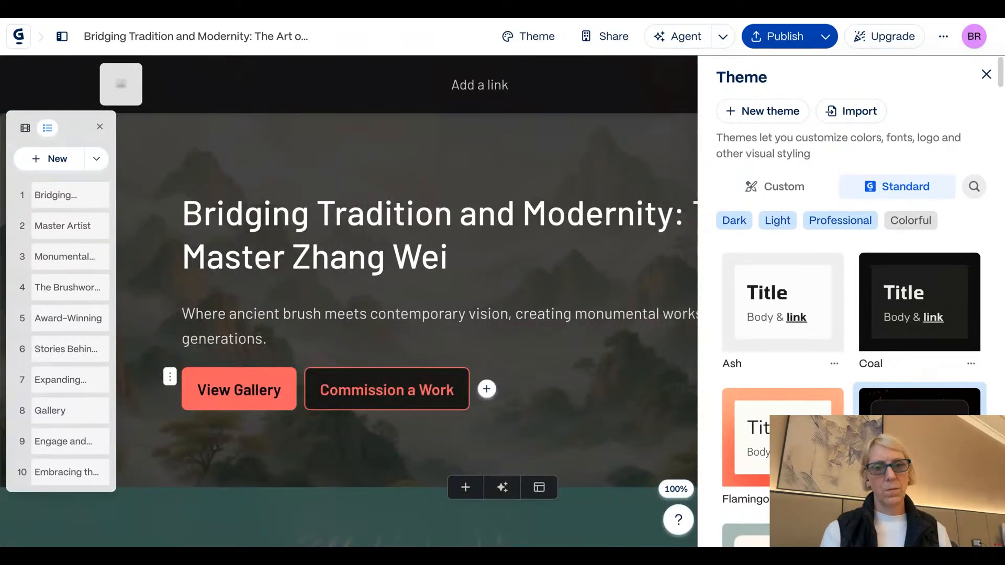
Reapply the Coal theme for comparison and replace it with the Fluo theme
click(924, 274)
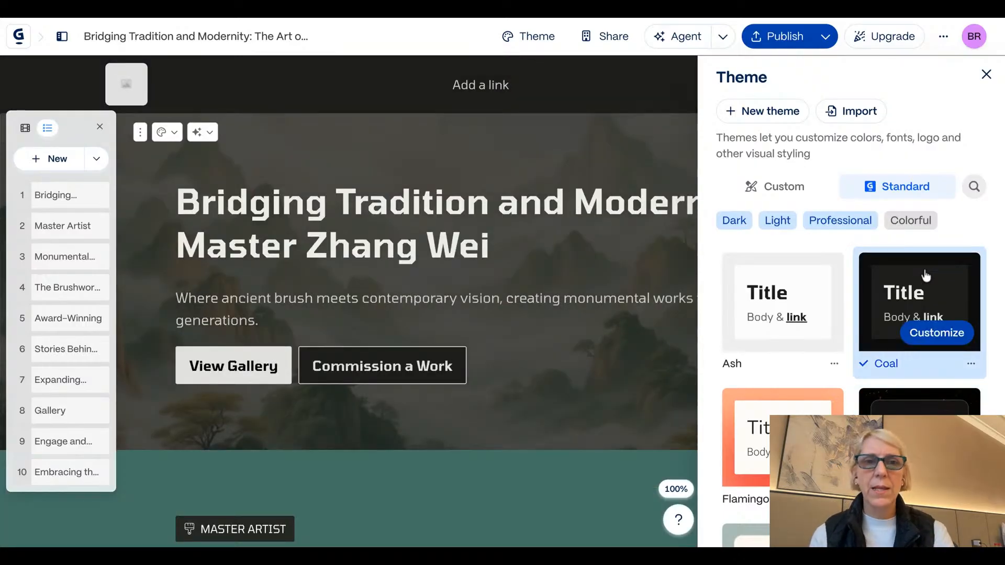
scroll(841, 404, down, 5)
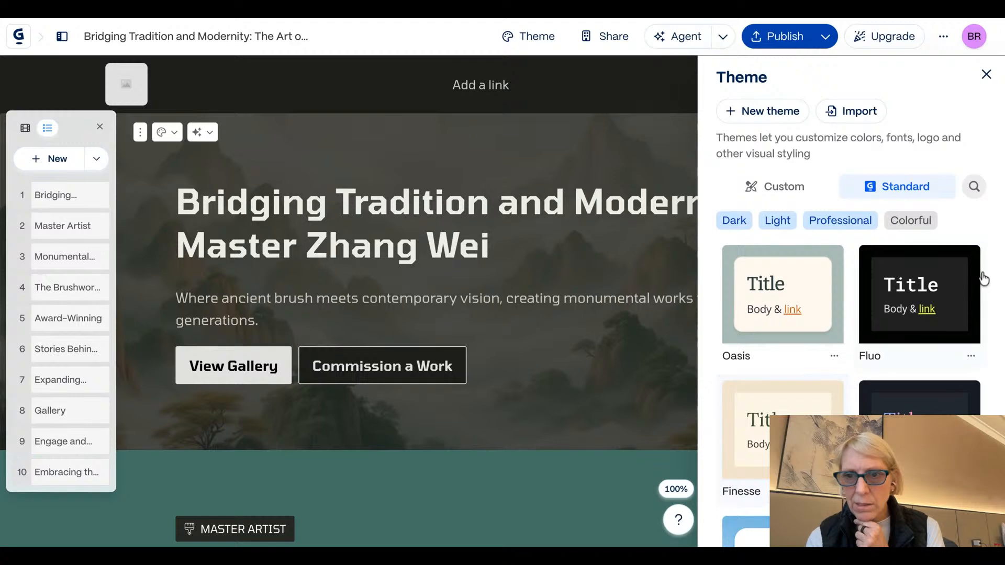
click(940, 282)
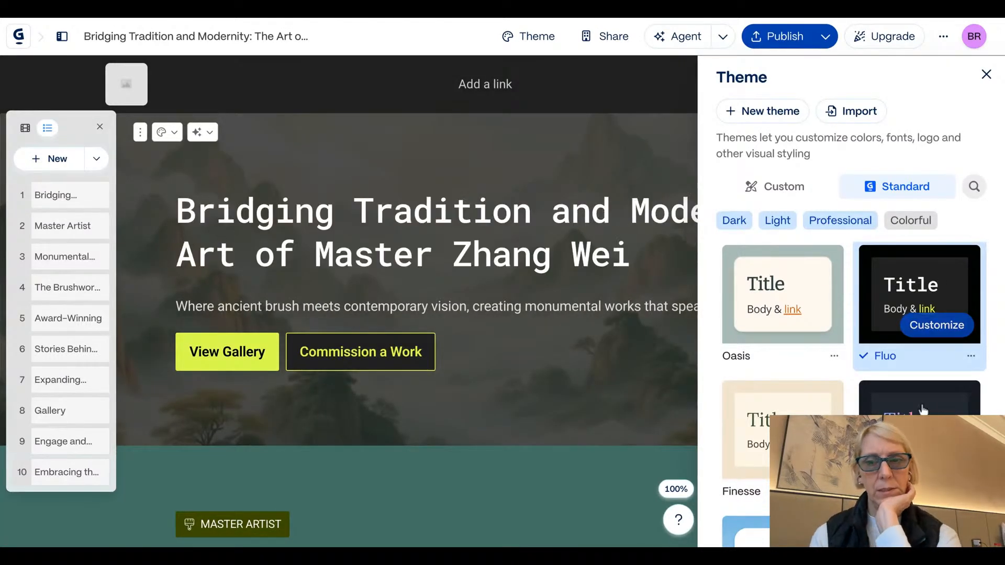
Replace the site's current theme with the standard Mocha theme
scroll(921, 355, down, 5)
scroll(928, 411, down, 6)
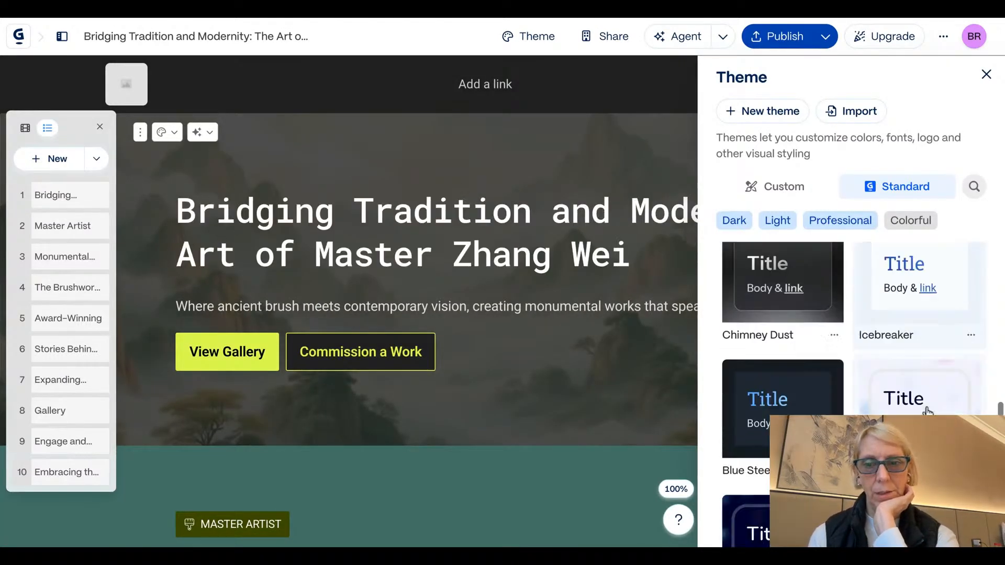
scroll(853, 392, down, 2)
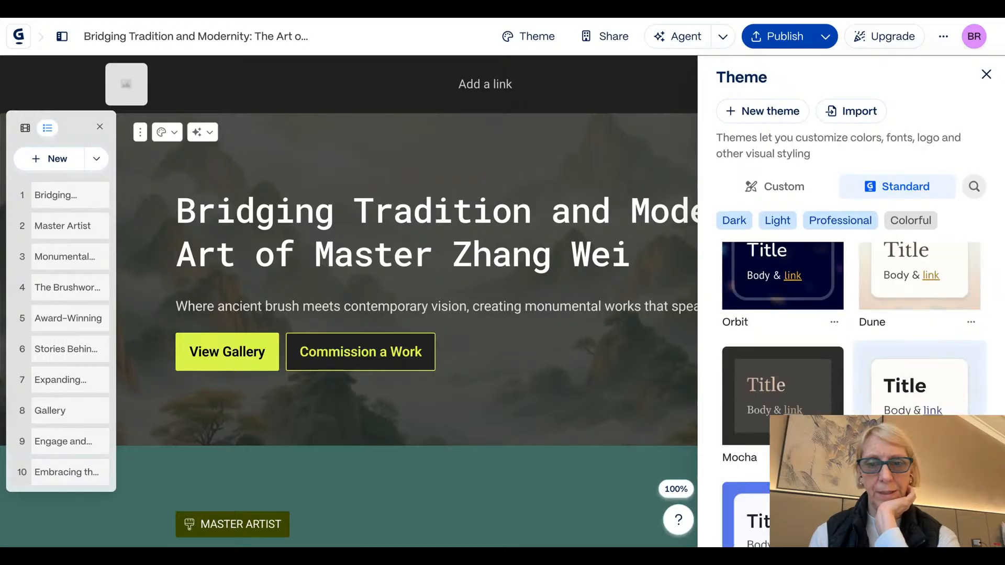
click(806, 361)
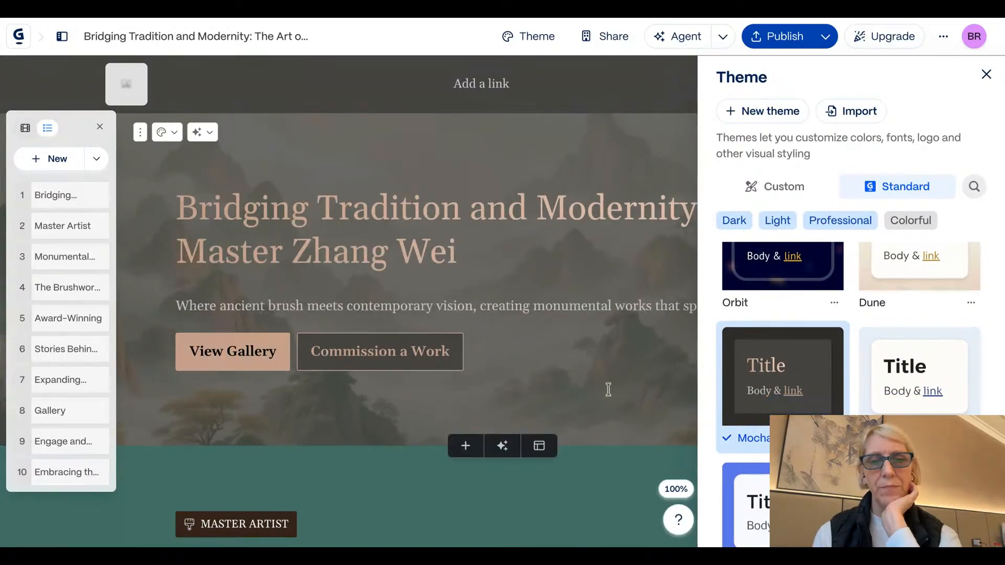
Review the page down to the murals section and move the Master Artist section below the Monumental Murals section
scroll(624, 387, down, 10)
scroll(608, 389, down, 8)
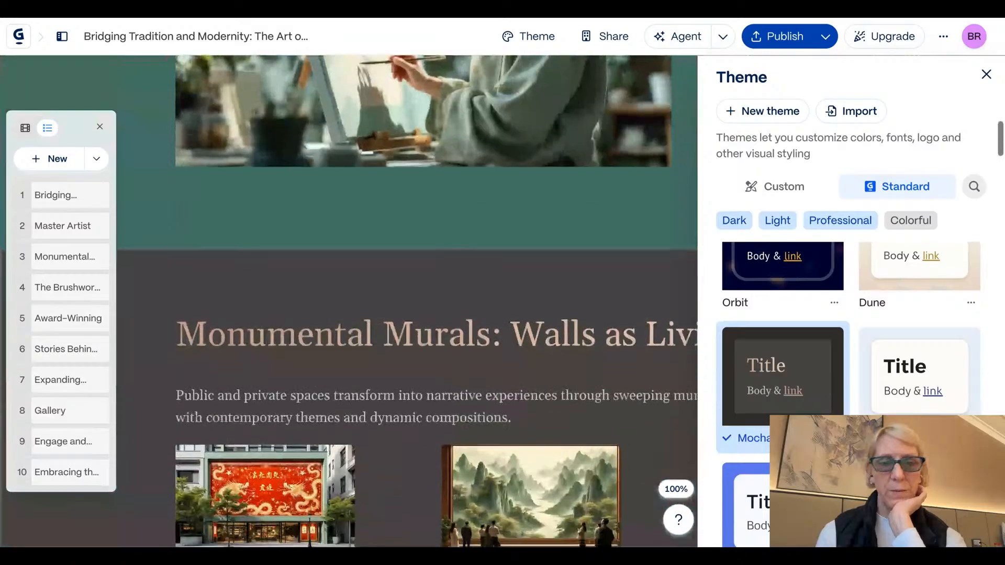
scroll(434, 301, down, 3)
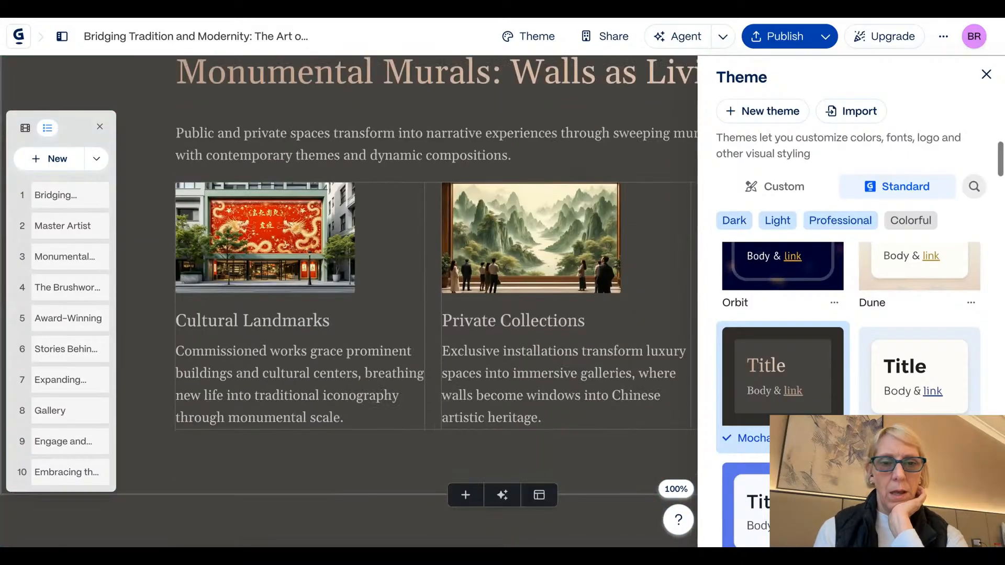
scroll(434, 301, down, 1)
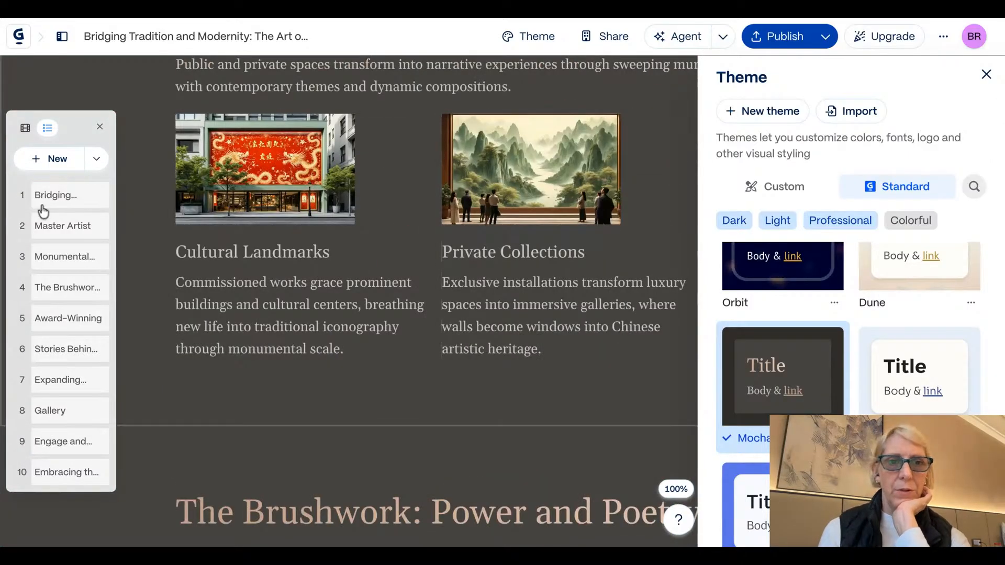
drag(22, 228, 24, 256)
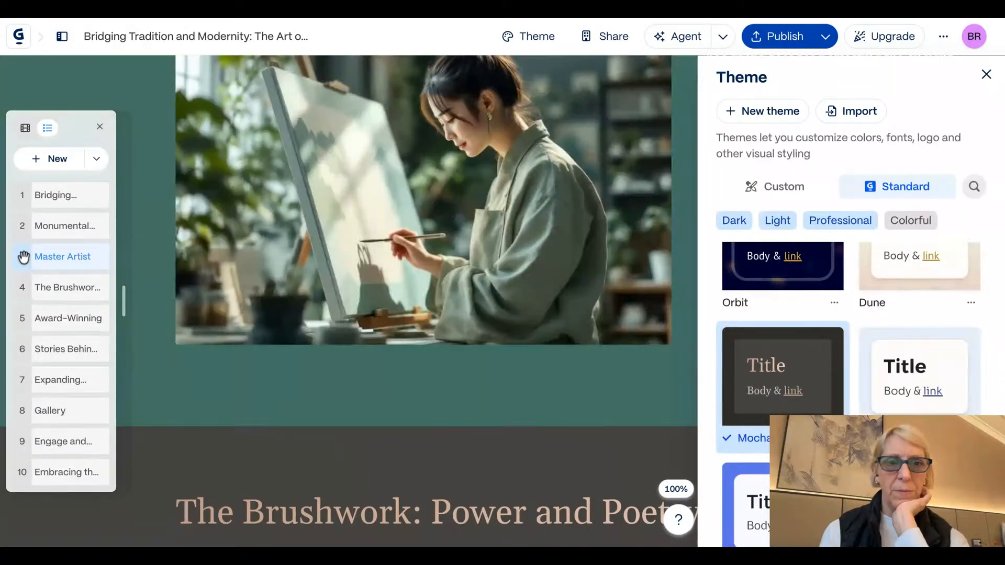
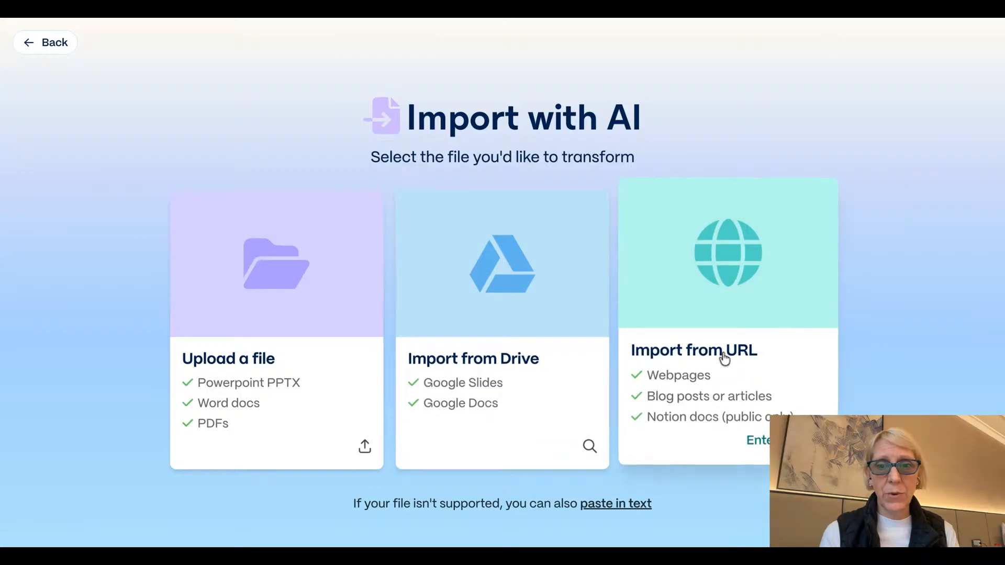
scroll(709, 372, down, 2)
click(712, 266)
click(431, 167)
text(https://www.outoftheboxaging.com/)
click(733, 225)
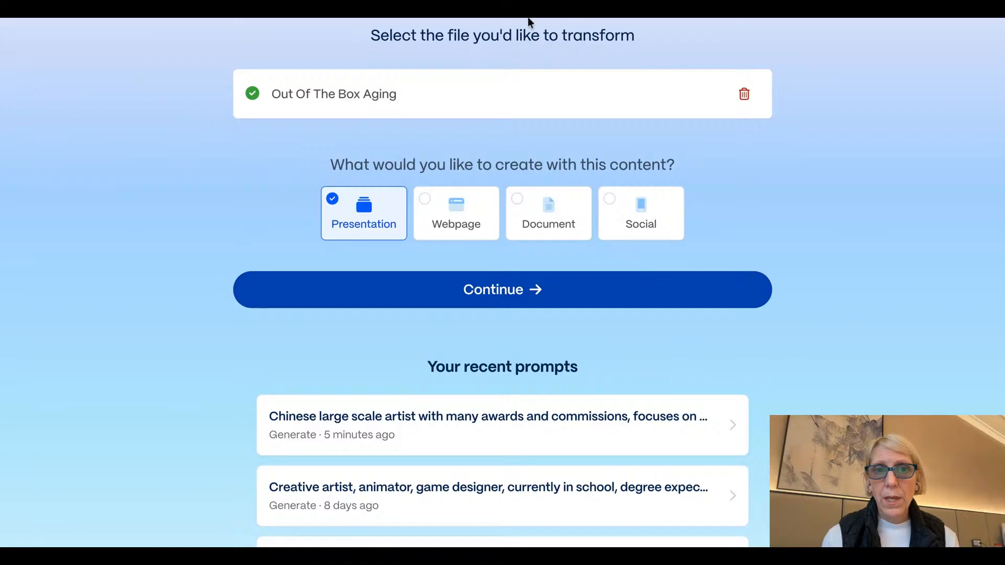
click(615, 209)
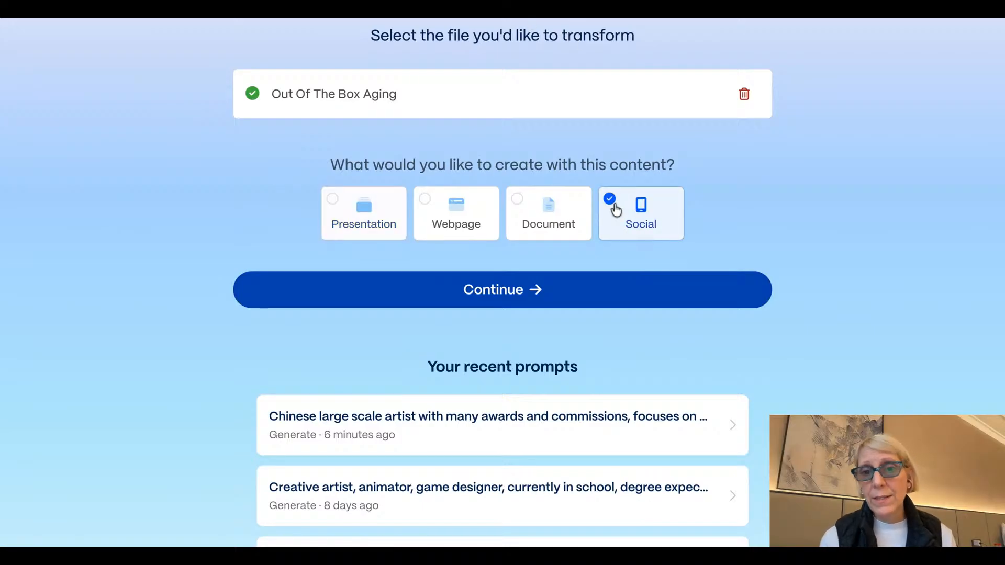
click(494, 294)
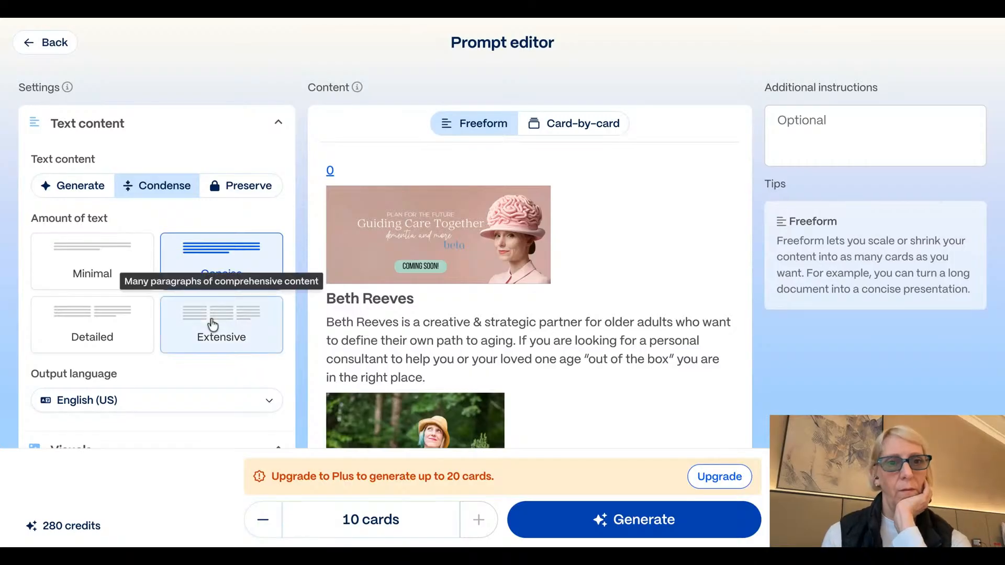
Set the image art style in the visual settings to Illustration
scroll(212, 325, down, 1)
scroll(212, 325, down, 3)
scroll(212, 325, down, 5)
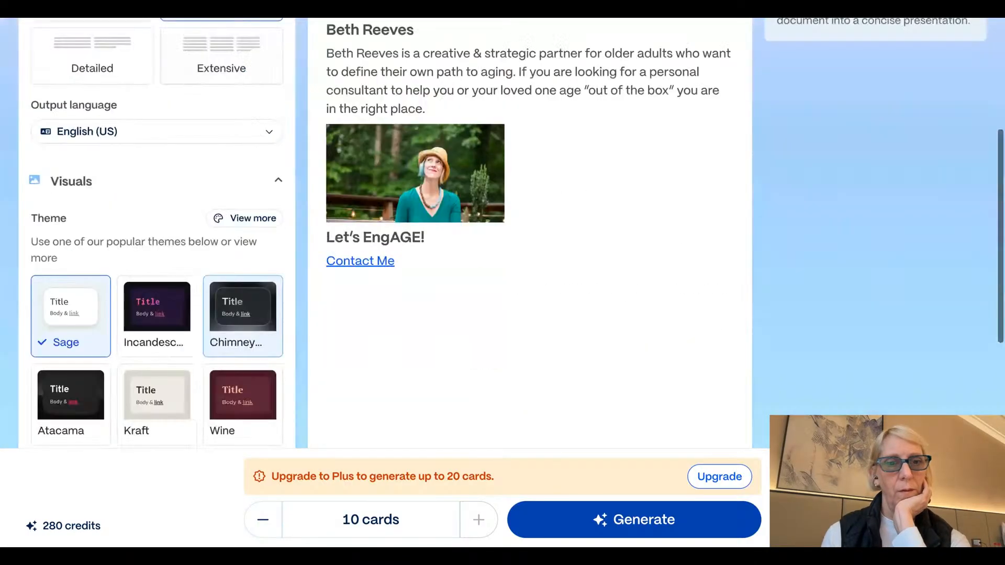
scroll(243, 319, down, 9)
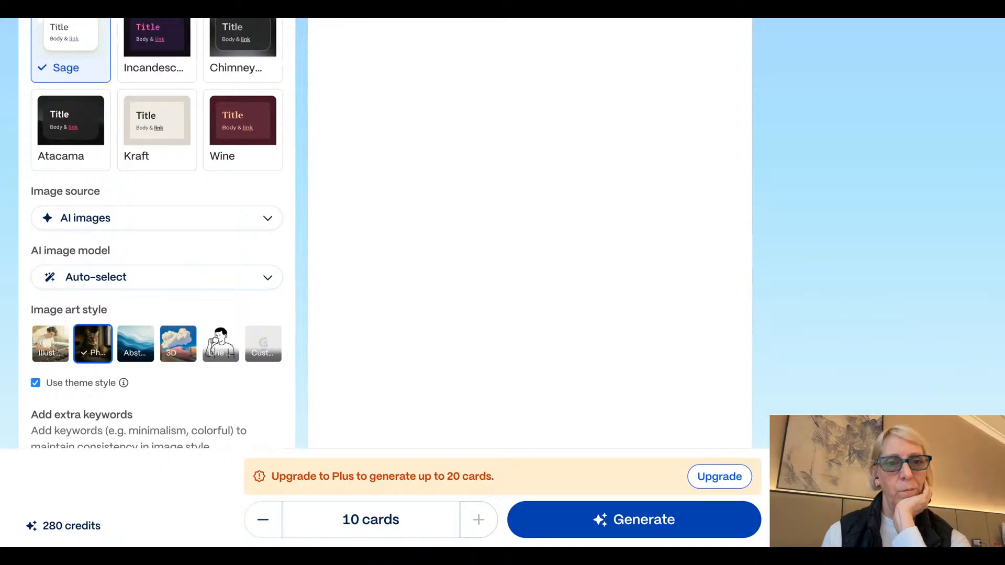
click(50, 344)
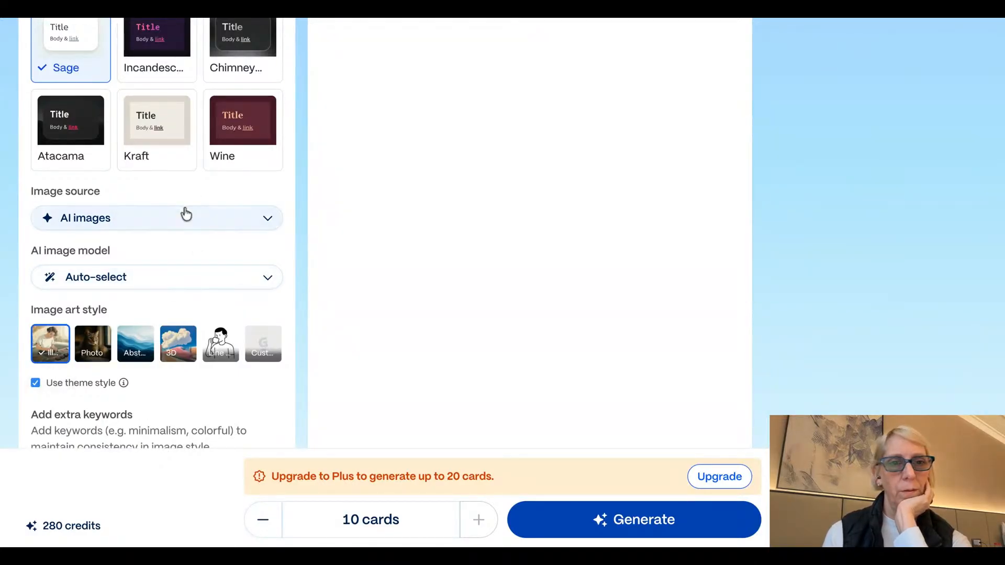
Check the text and visual settings and choose the Kraft theme for the social post
scroll(184, 193, up, 5)
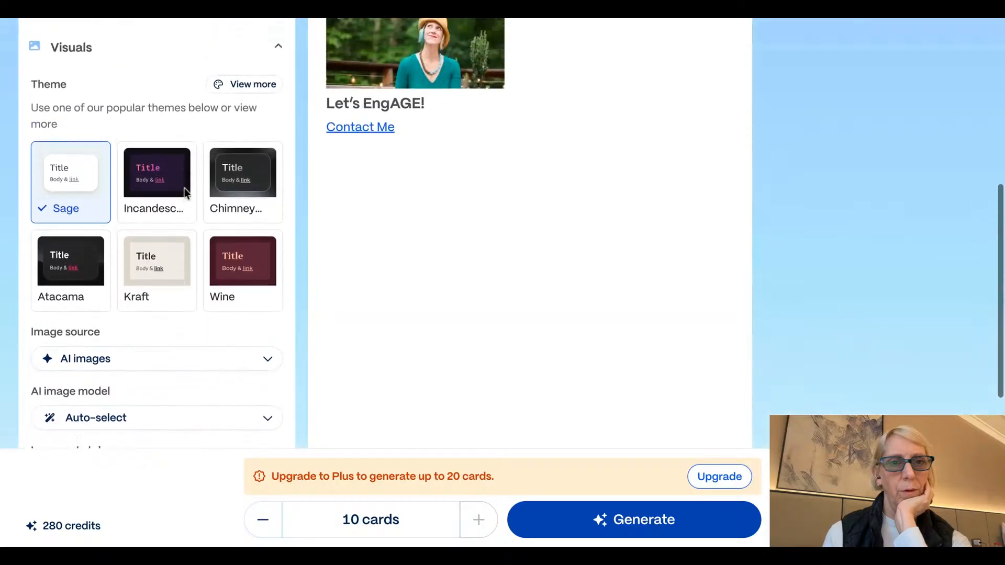
scroll(184, 209, down, 2)
scroll(184, 209, up, 4)
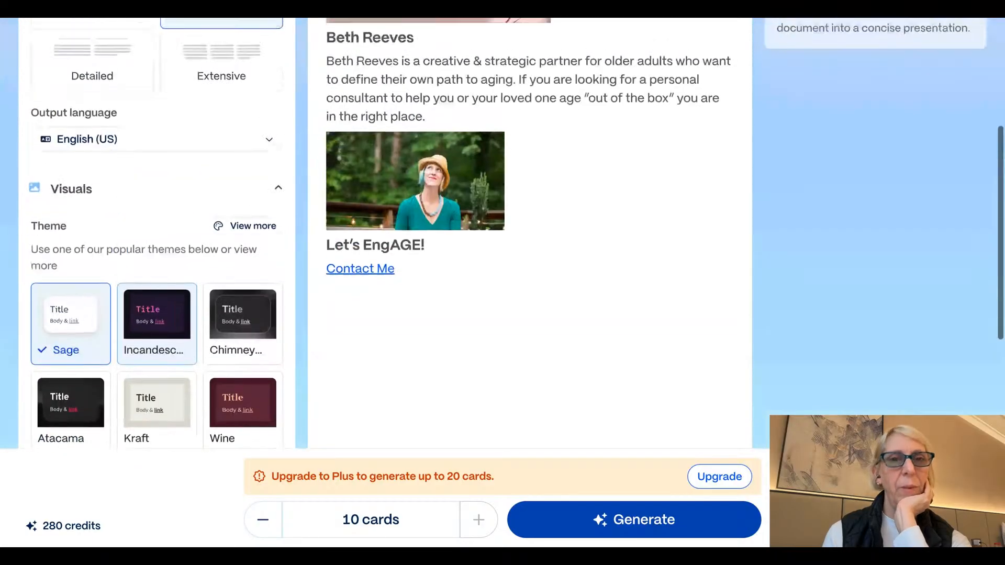
scroll(184, 210, up, 2)
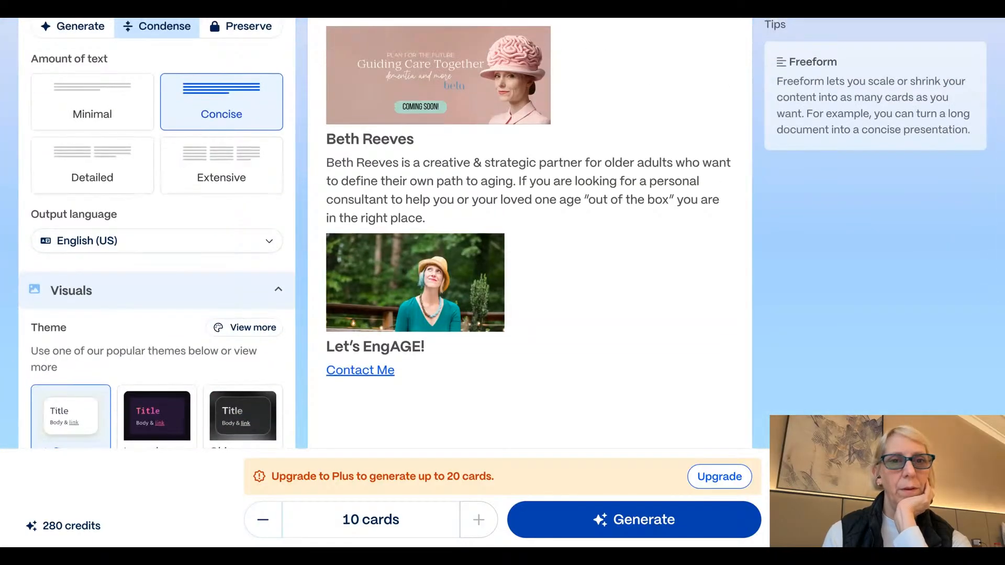
scroll(178, 293, down, 4)
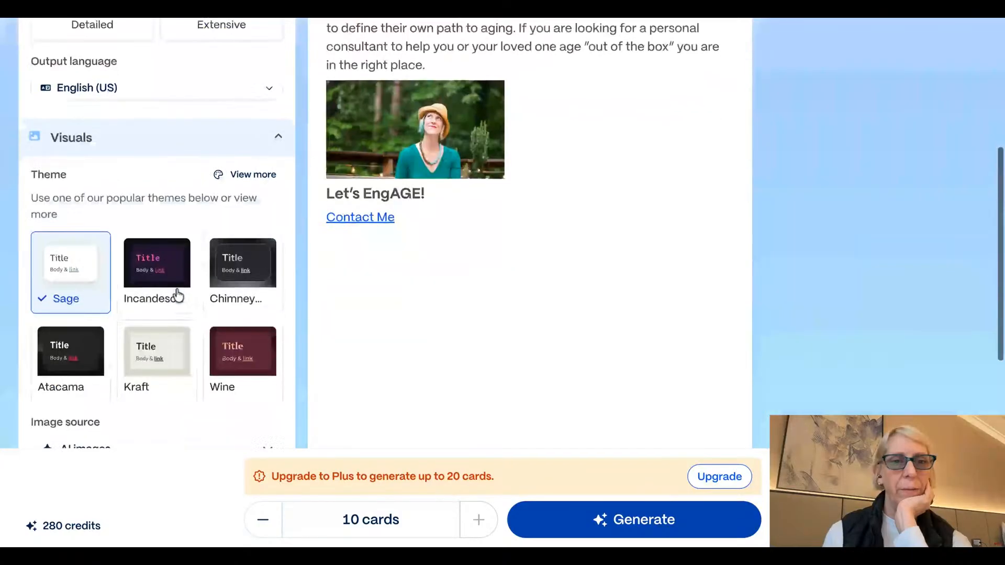
scroll(177, 295, down, 2)
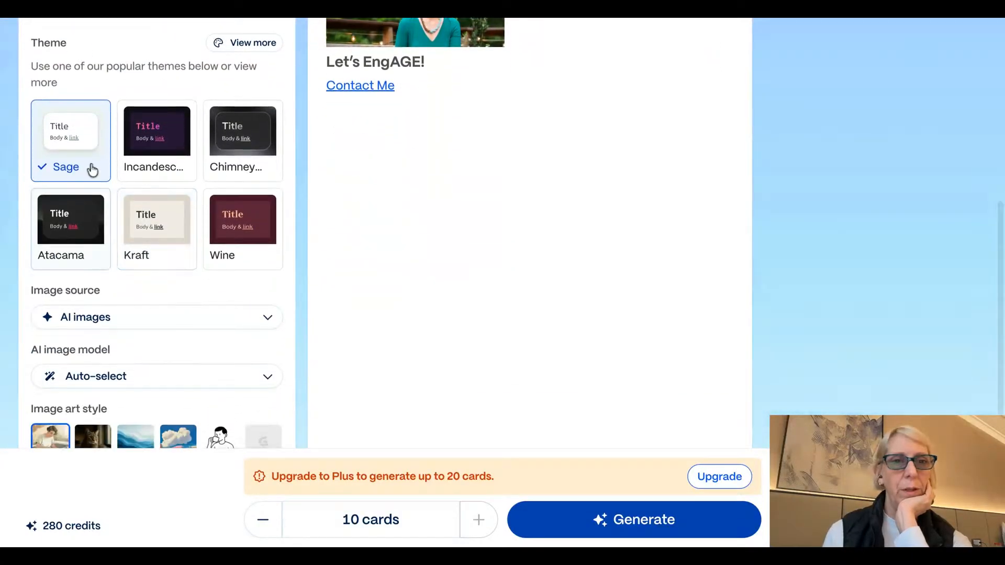
click(168, 226)
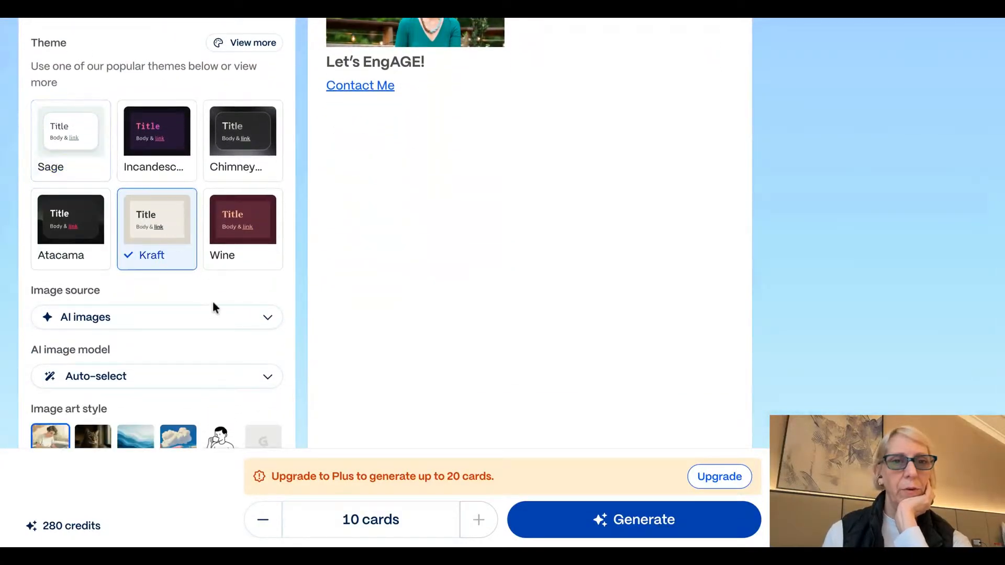
Add "vintage minimalist" as extra image style keywords and generate the social post
scroll(212, 303, down, 2)
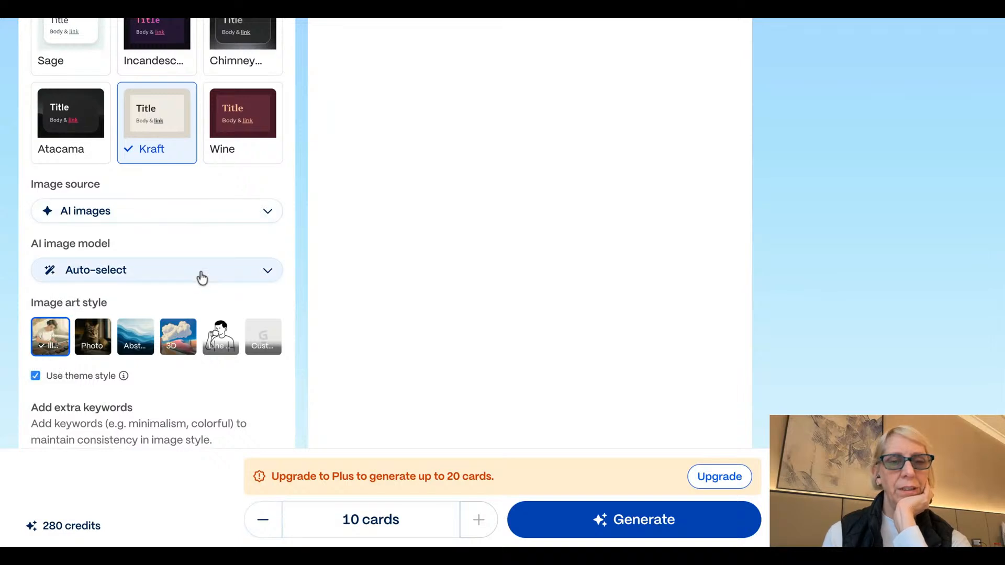
scroll(180, 360, down, 4)
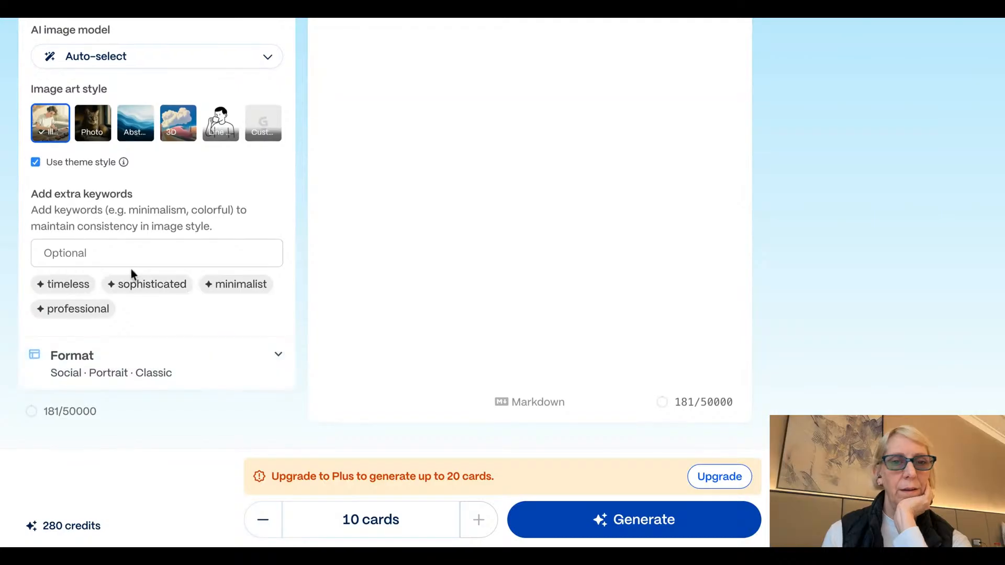
click(125, 252)
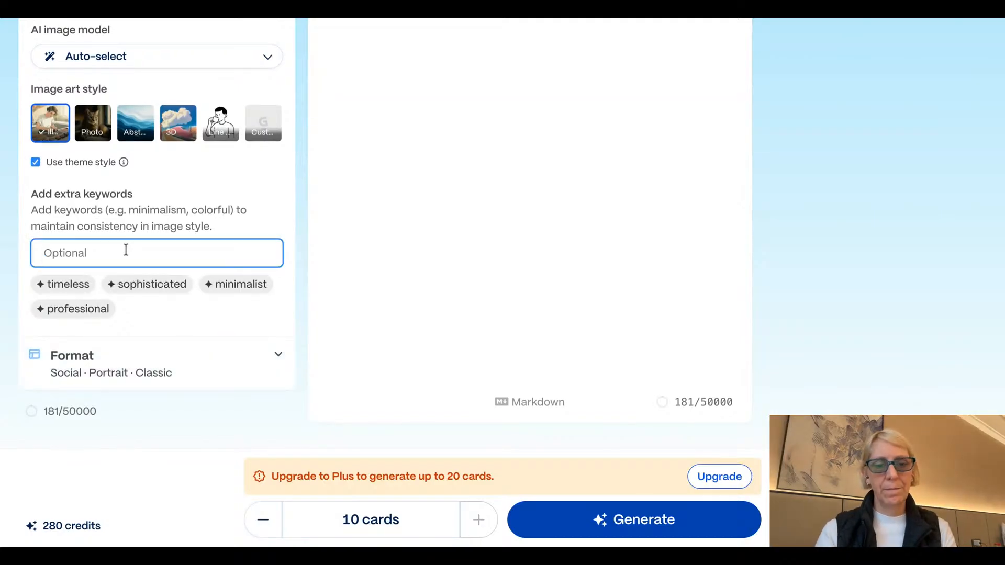
text(vintage minim)
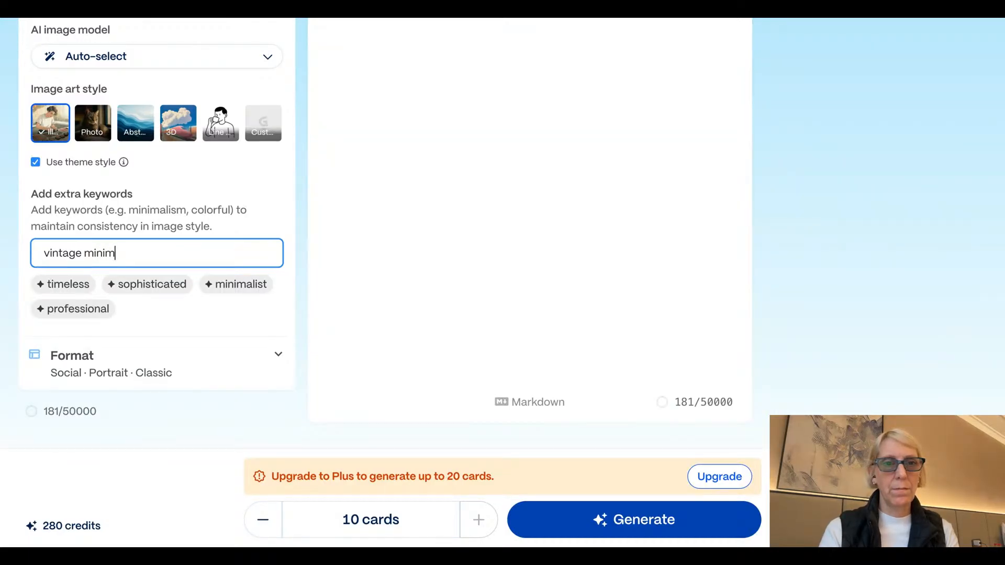
text(alist)
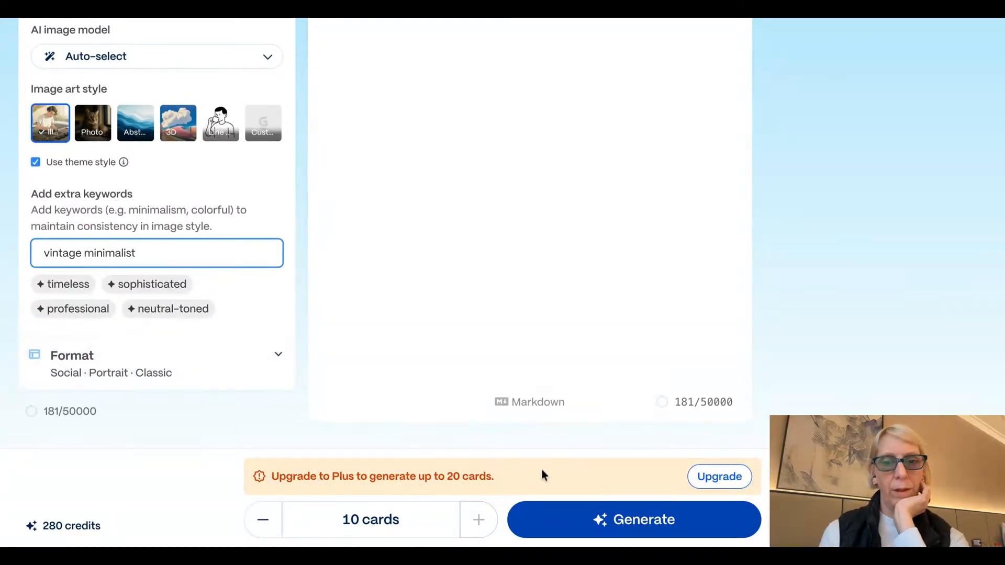
click(648, 522)
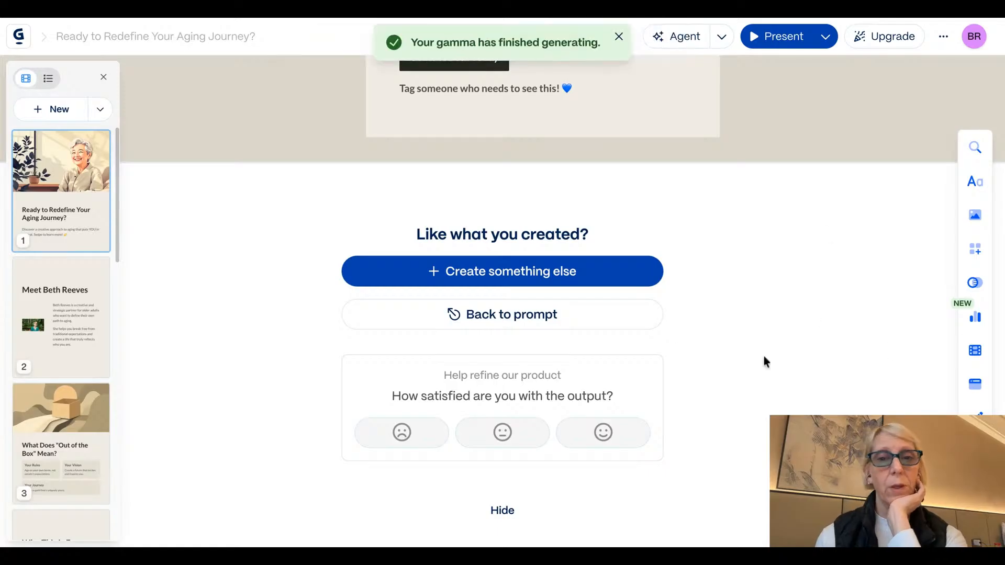
Return to the first card of the generated social post and examine its illustration, headline and intro text
scroll(787, 189, up, 1)
scroll(786, 188, up, 20)
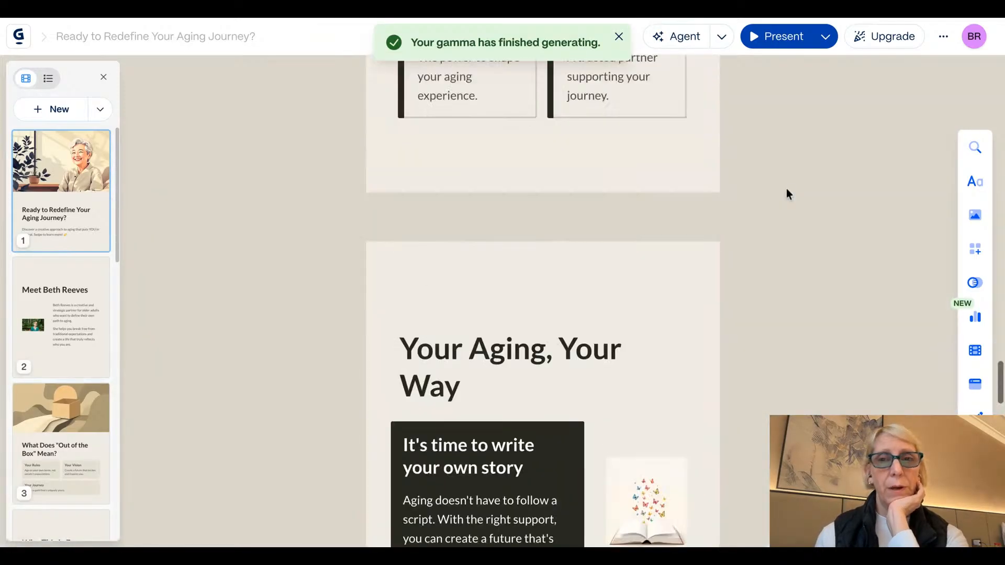
scroll(787, 188, up, 20)
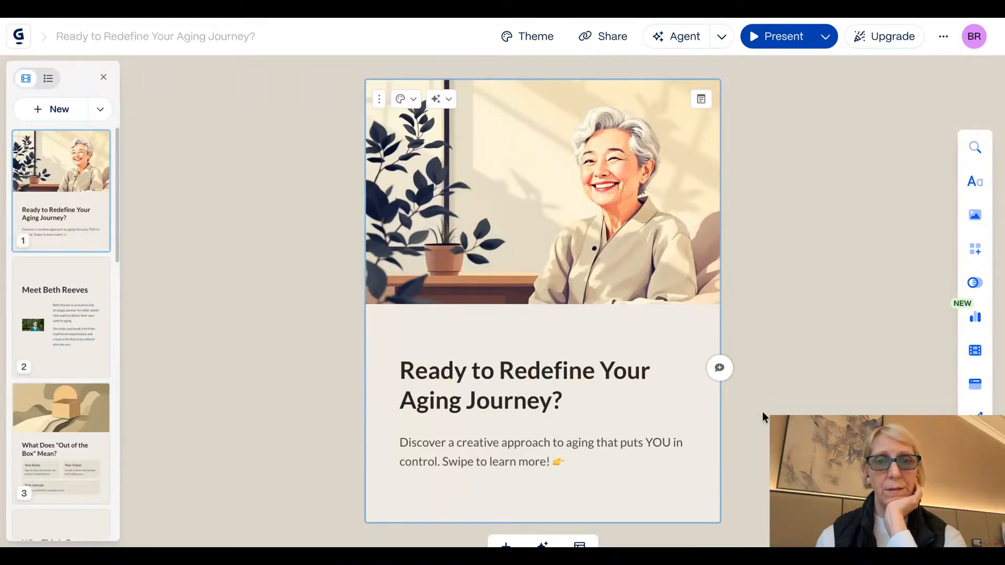
scroll(764, 412, down, 3)
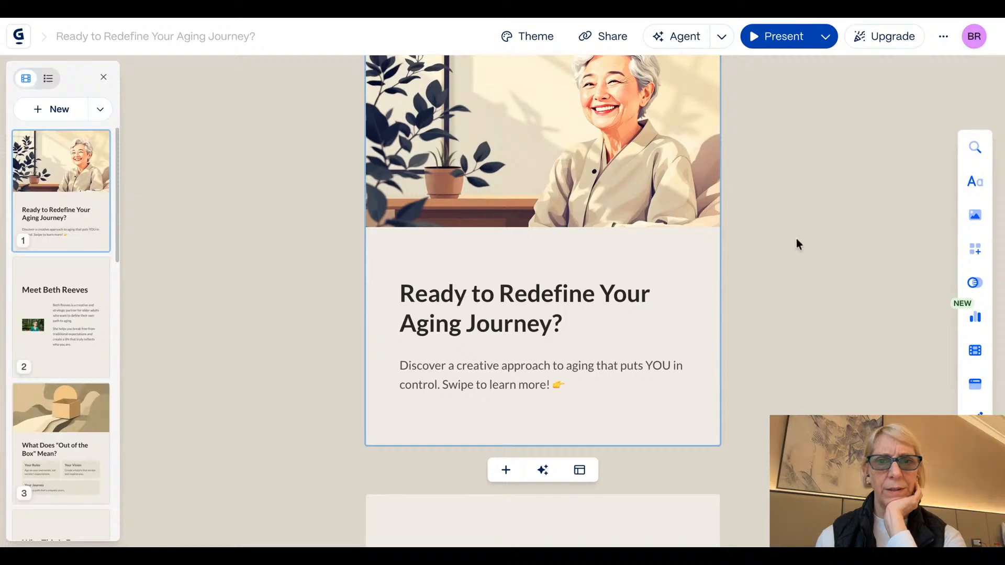
scroll(758, 291, down, 2)
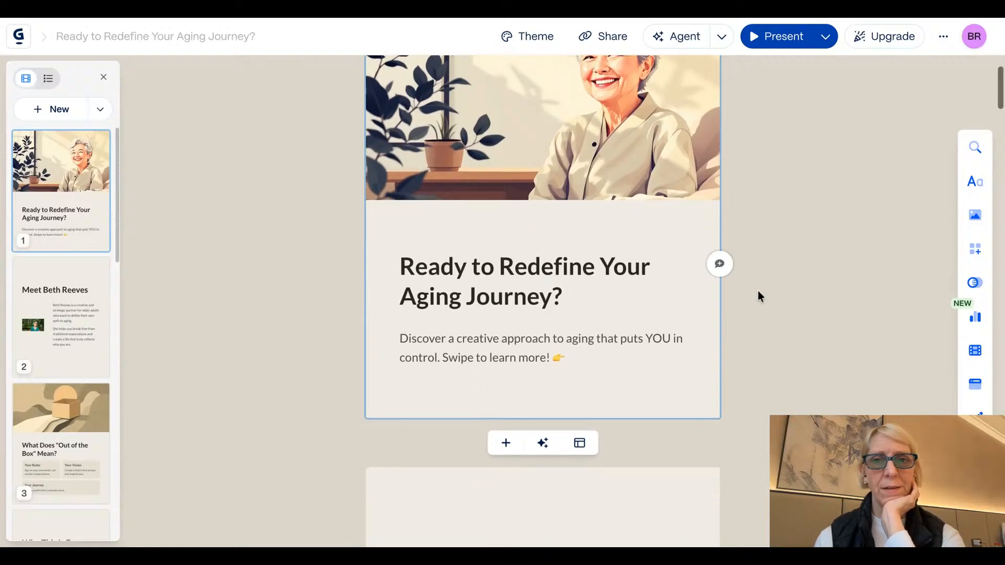
scroll(758, 297, up, 3)
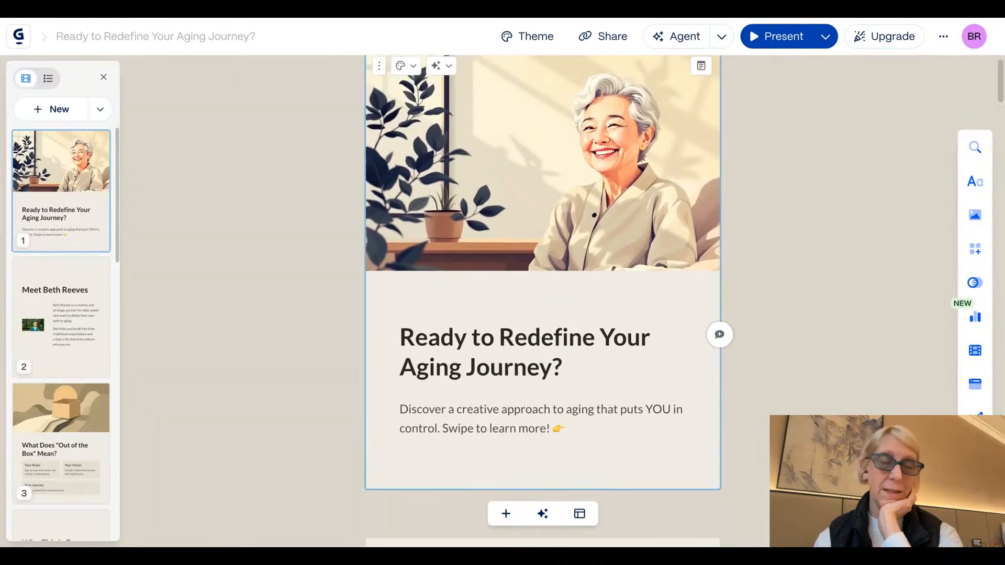
scroll(543, 299, down, 3)
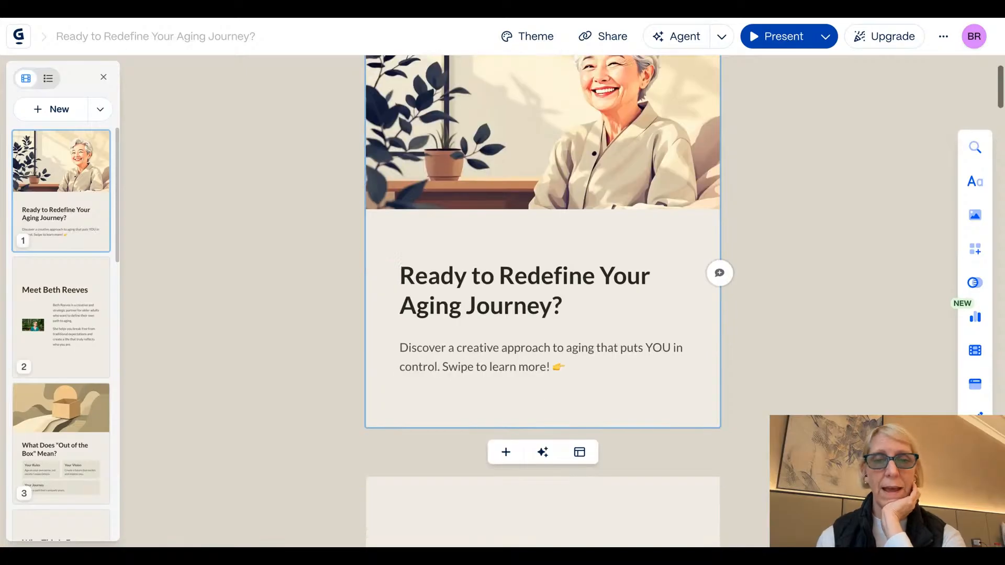
Review the remaining cards of the social post, from the consultant's introduction through to the closing call-to-action card, checking text, images and layouts
scroll(543, 299, down, 5)
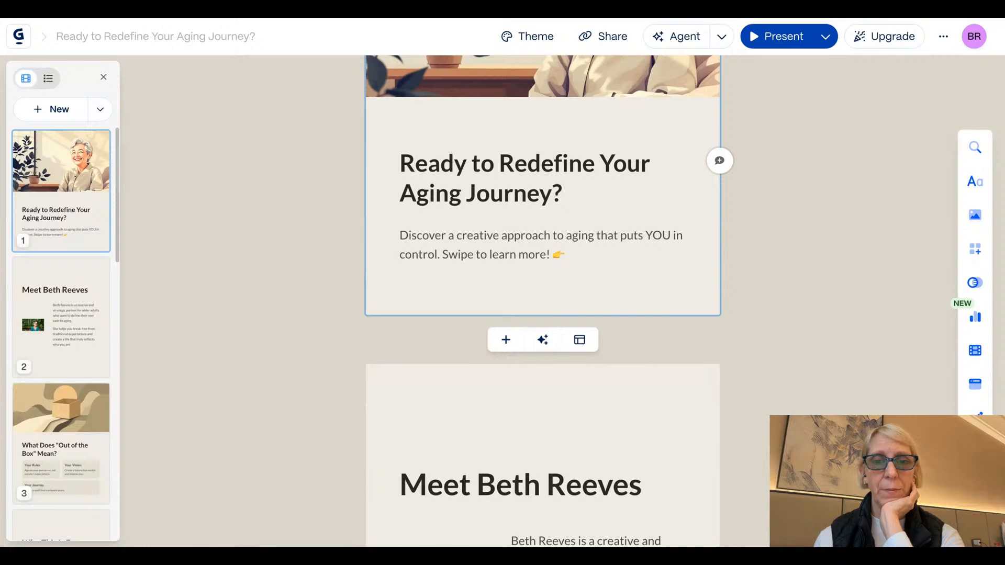
scroll(543, 299, down, 4)
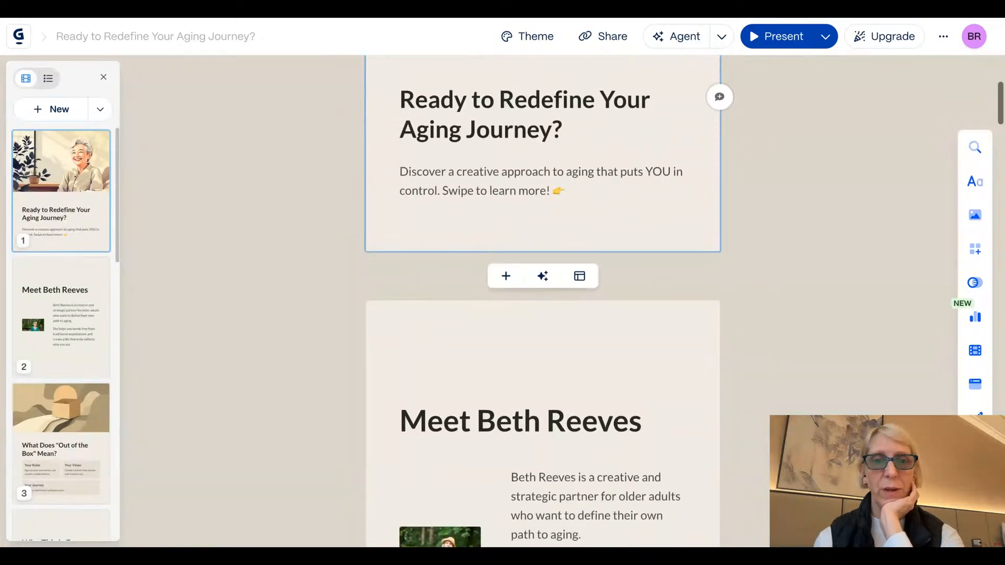
scroll(543, 299, down, 10)
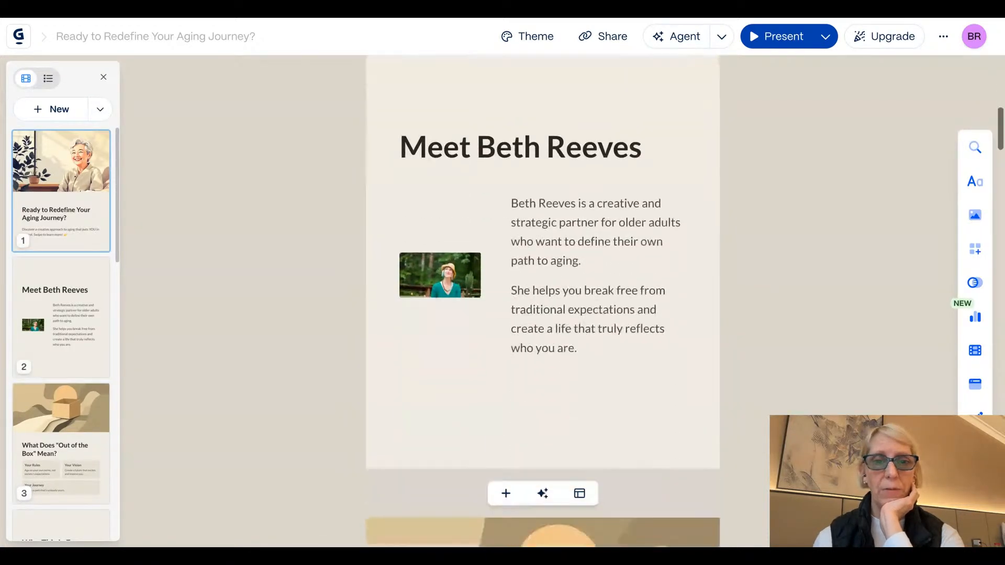
scroll(543, 299, down, 7)
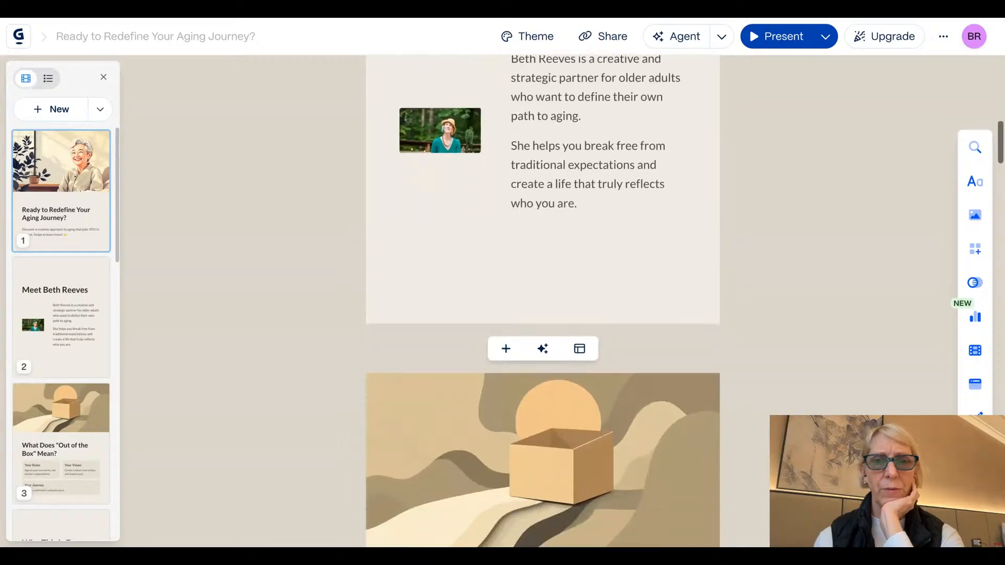
scroll(542, 298, down, 12)
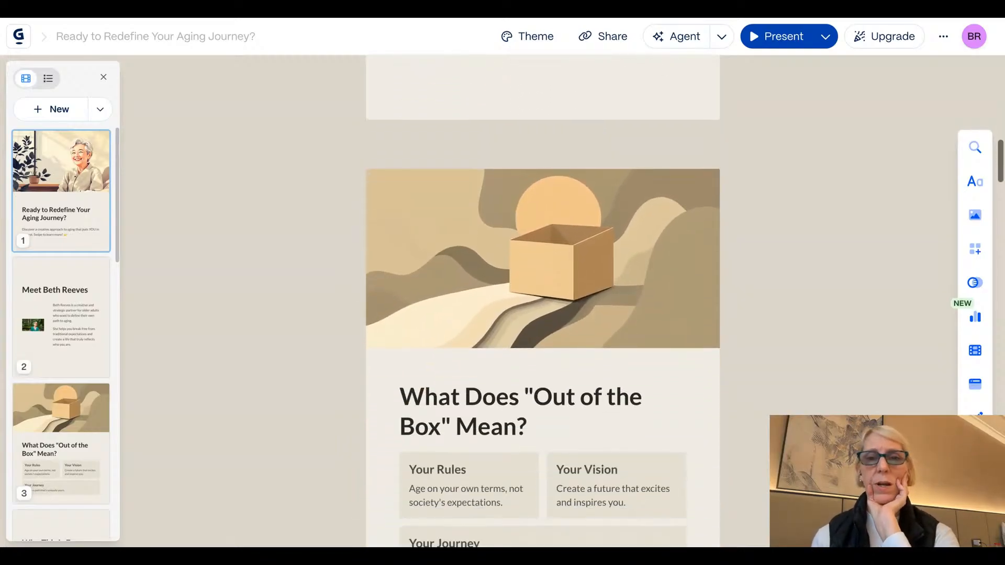
scroll(543, 298, down, 9)
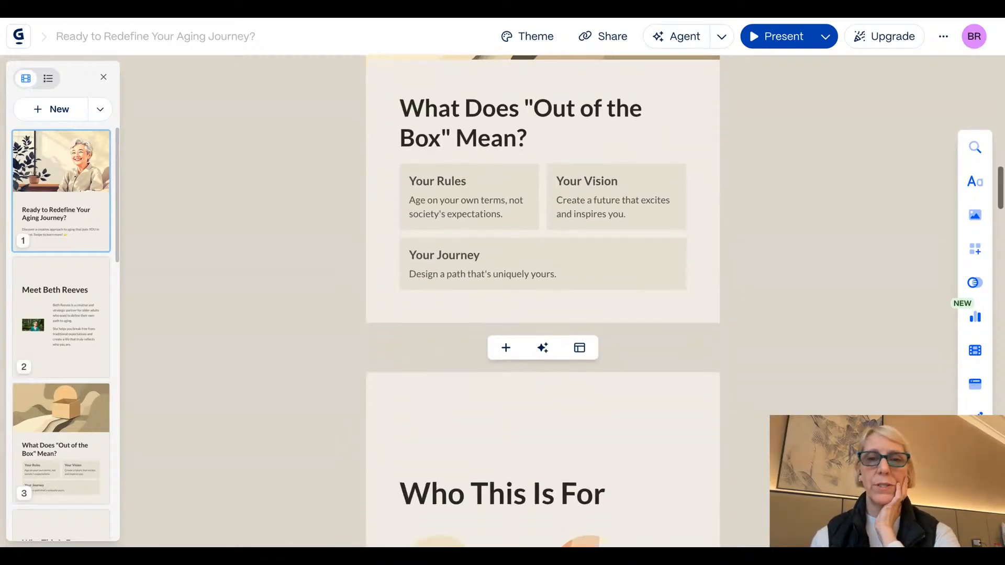
scroll(543, 299, down, 11)
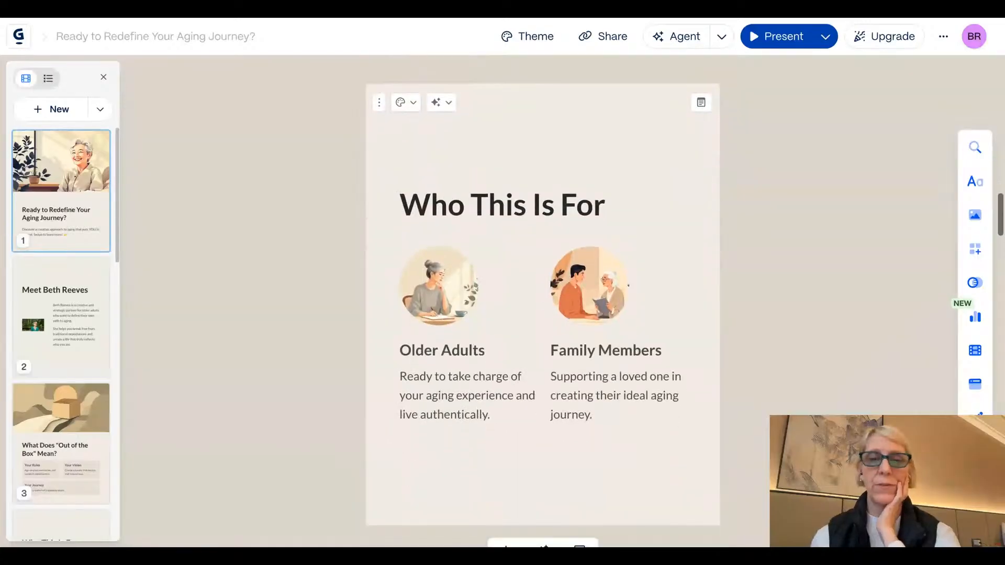
scroll(543, 299, down, 5)
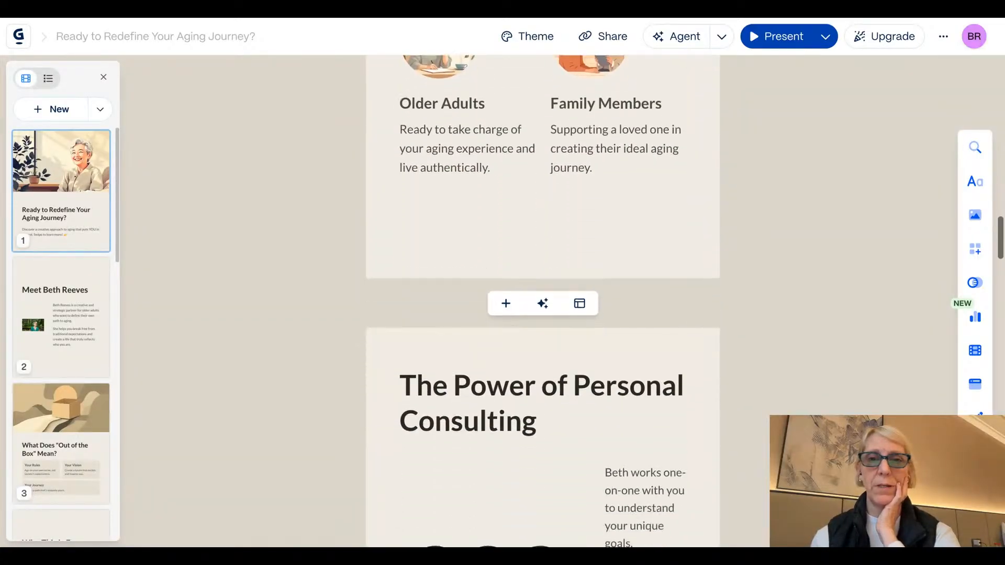
scroll(543, 298, down, 9)
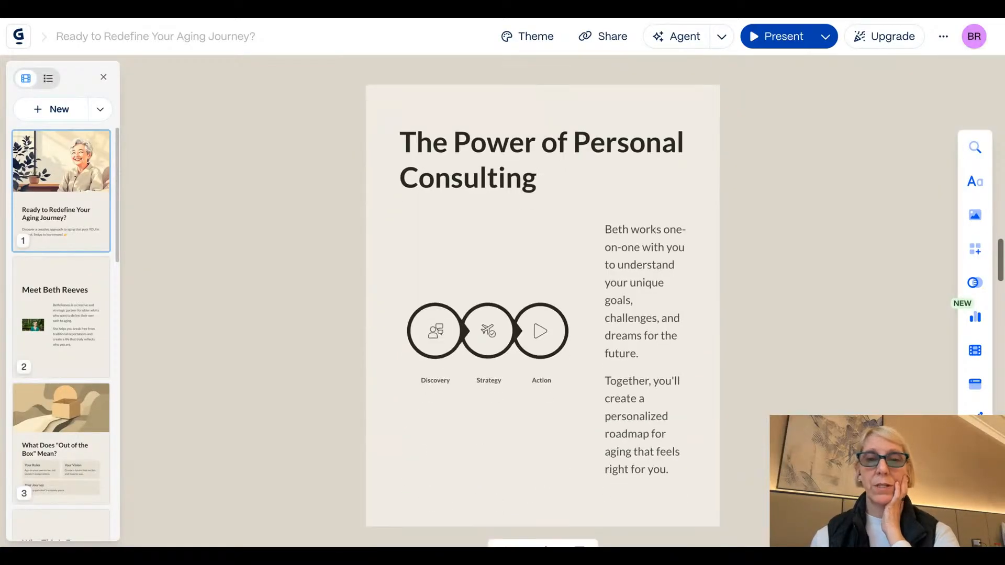
scroll(542, 298, down, 3)
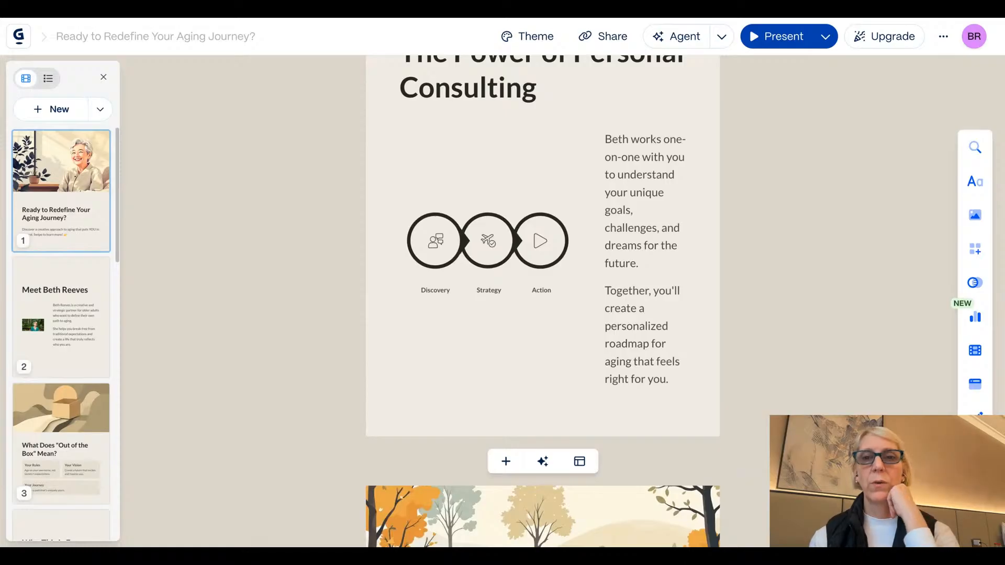
scroll(543, 298, down, 16)
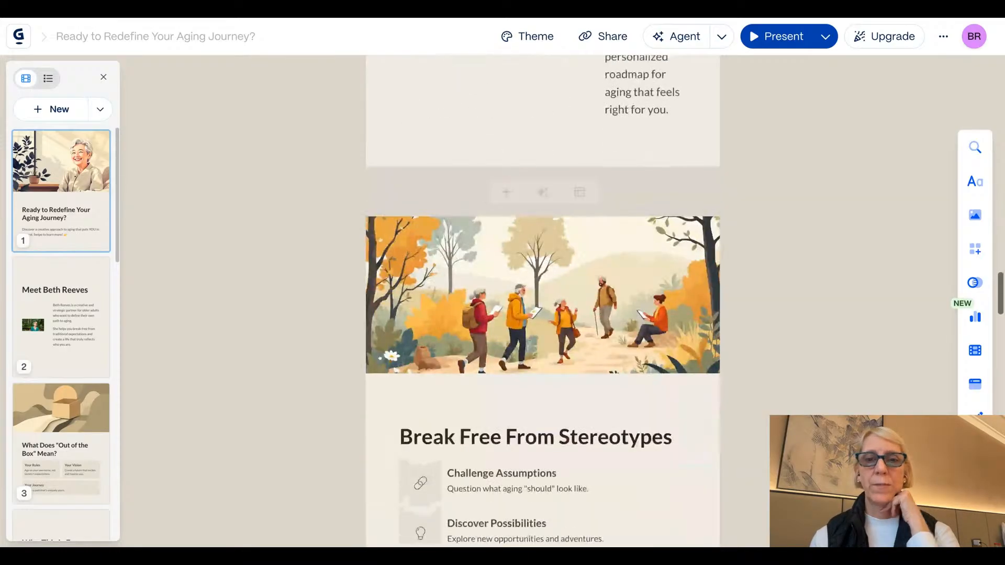
scroll(543, 299, down, 12)
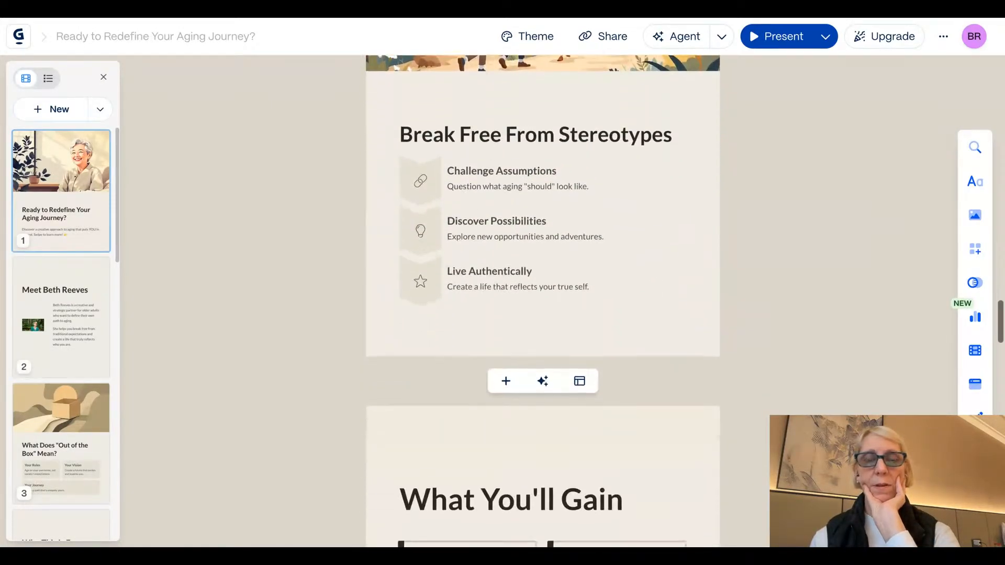
scroll(543, 298, down, 20)
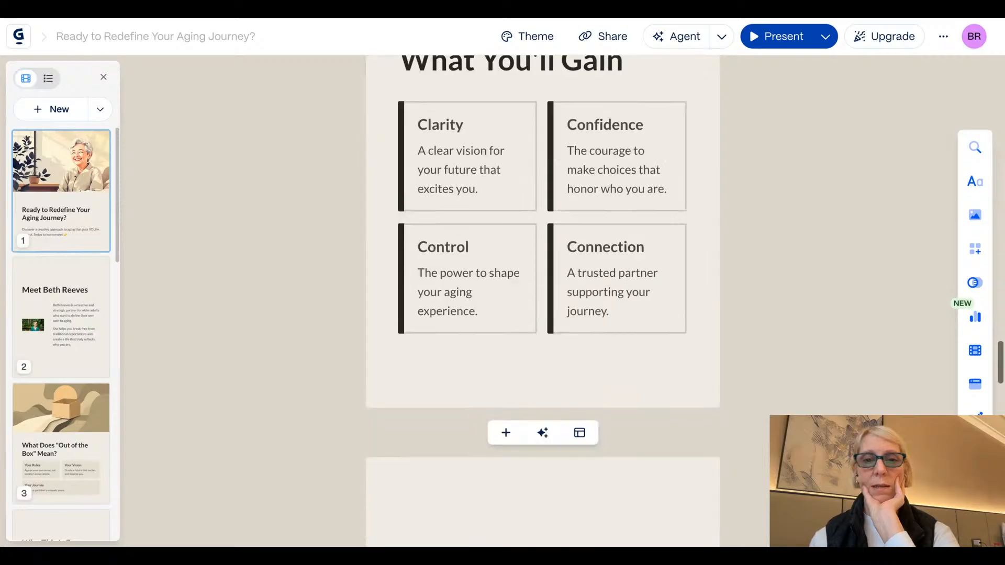
scroll(543, 298, down, 20)
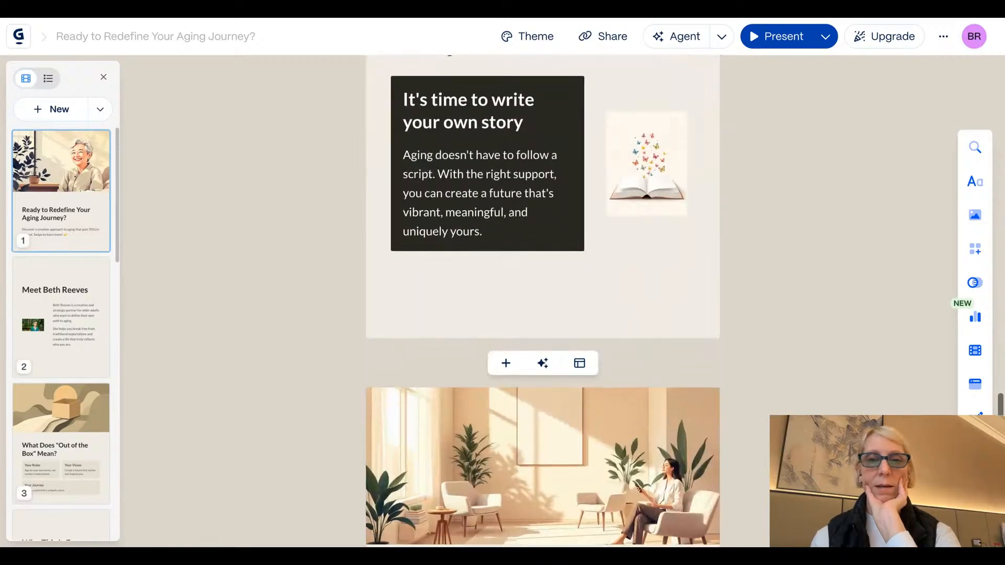
scroll(543, 298, down, 18)
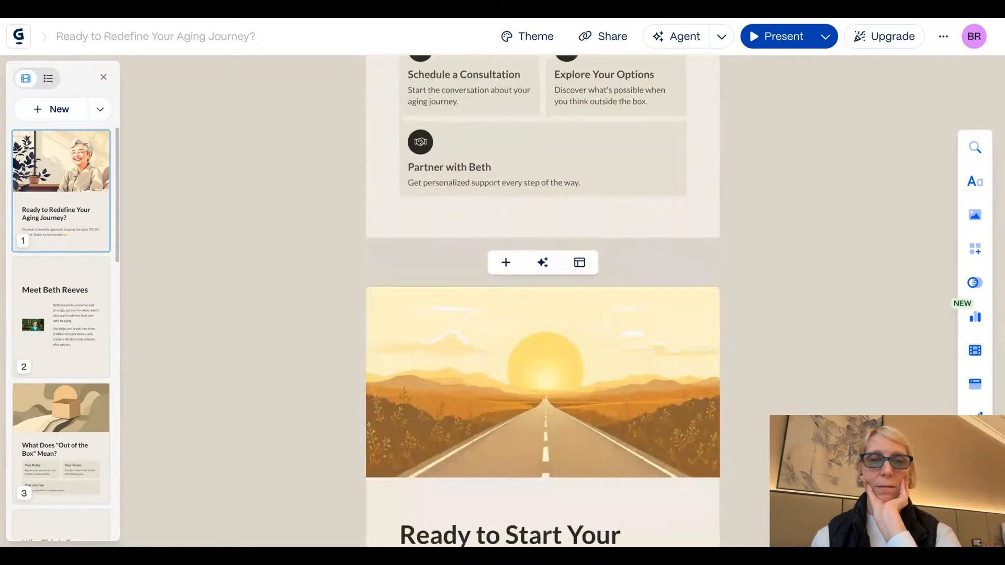
Rate the generated output as "It's great" in the satisfaction survey below the last card
scroll(542, 299, down, 8)
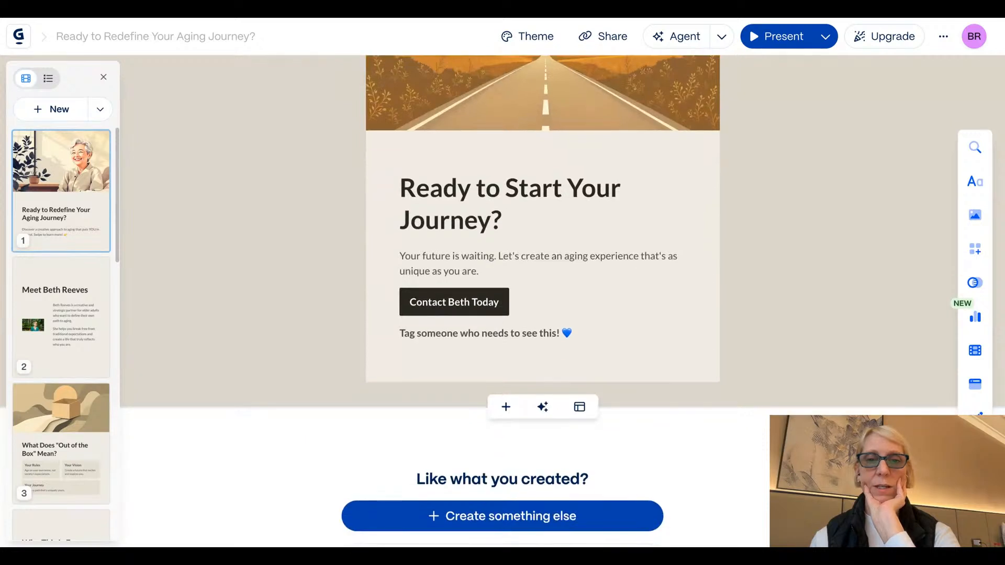
scroll(543, 298, down, 5)
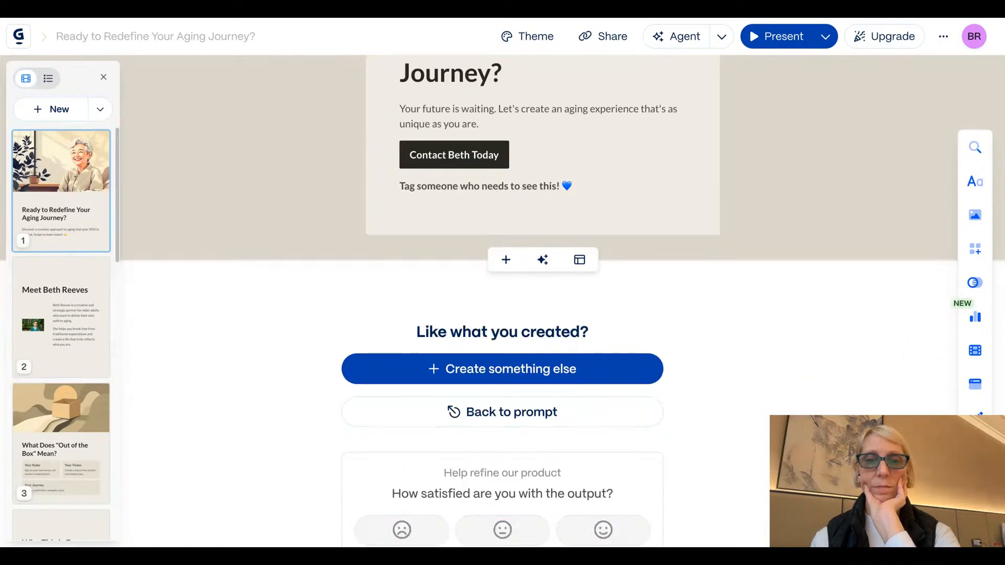
click(603, 479)
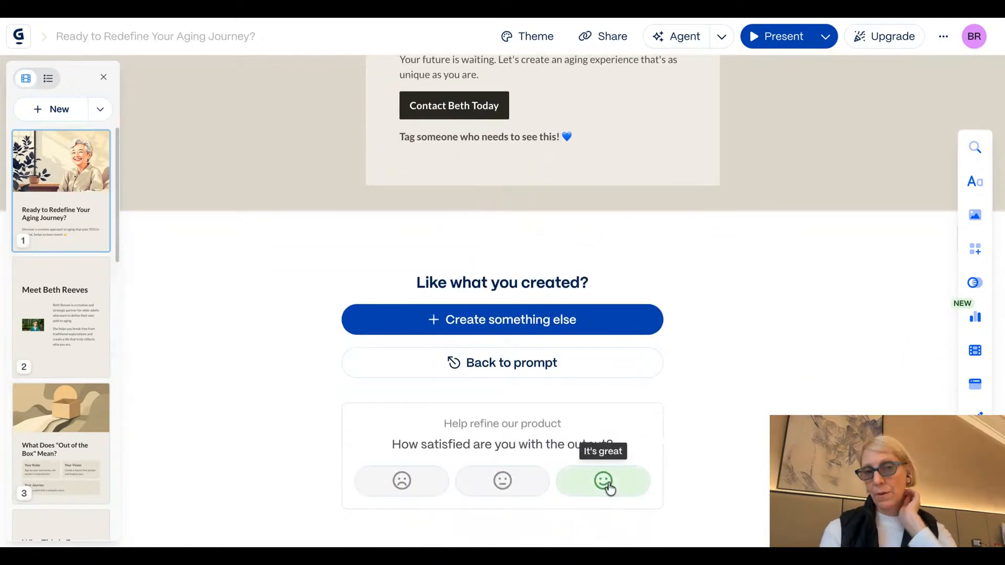